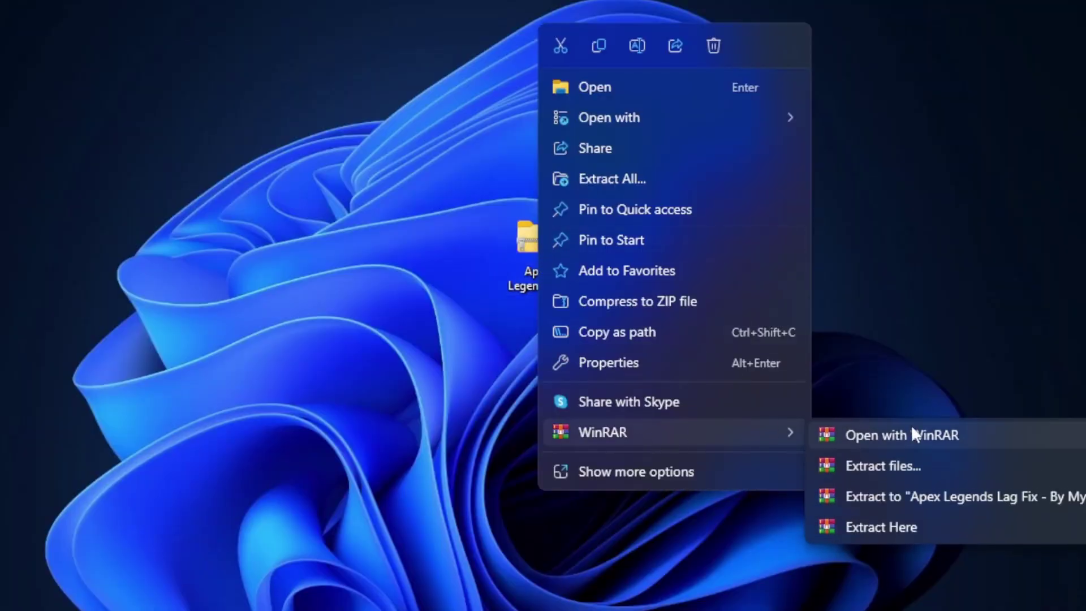
- Extract the password-protected lag-fix archive to the desktop with WinRAR
{"action": "left_click", "coordinate": [863, 528]}
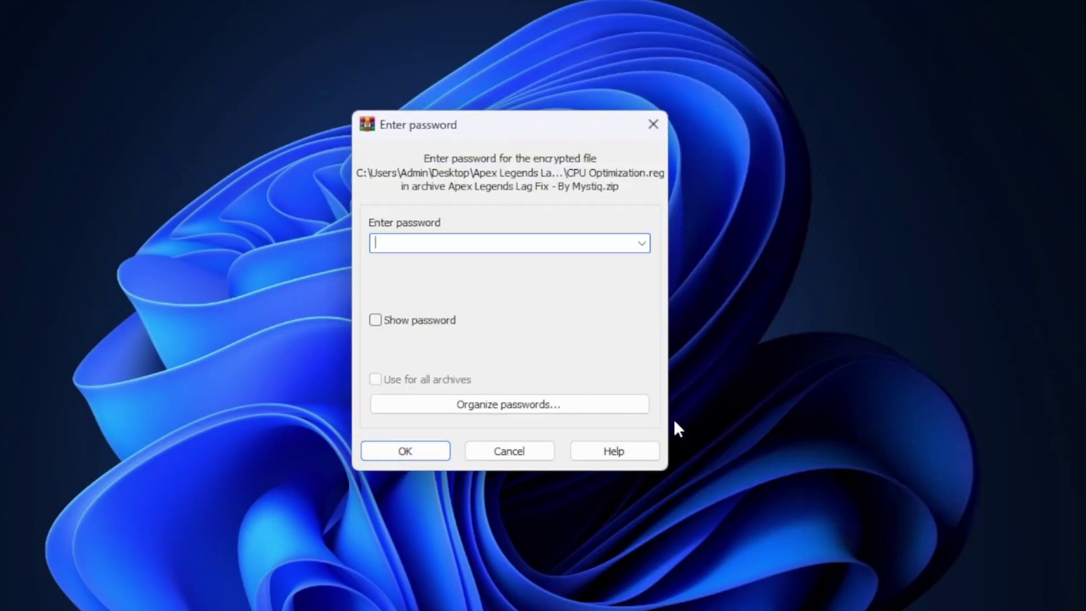
{"action": "left_click", "coordinate": [405, 453]}
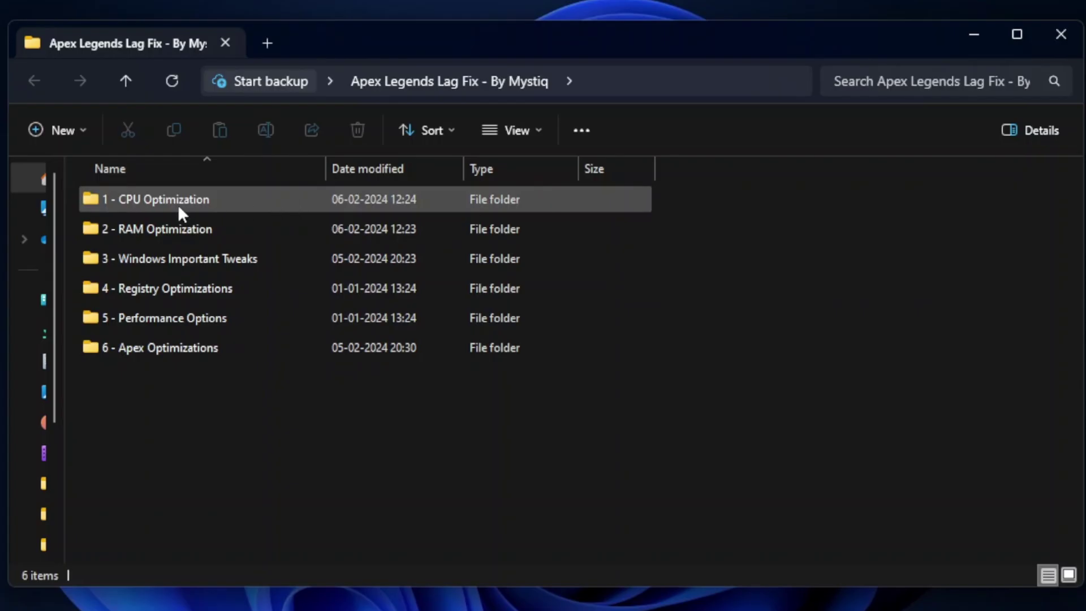
{"action": "double_click", "coordinate": [217, 206]}
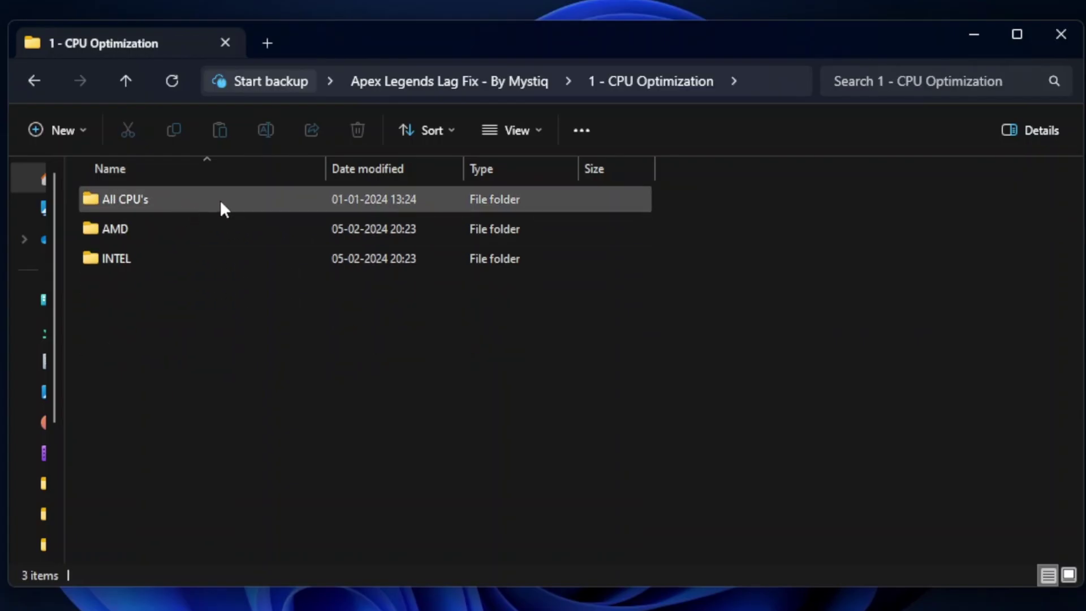
{"action": "double_click", "coordinate": [194, 204]}
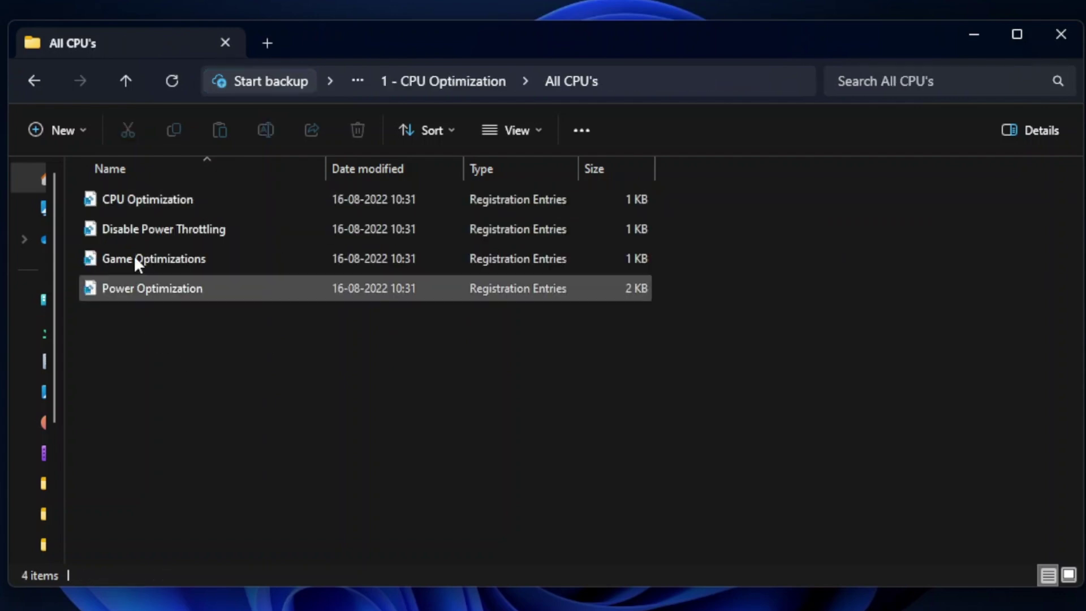
{"action": "left_click_drag", "start_coordinate": [258, 373], "coordinate": [182, 196]}
{"action": "key", "text": "alt+Left"}
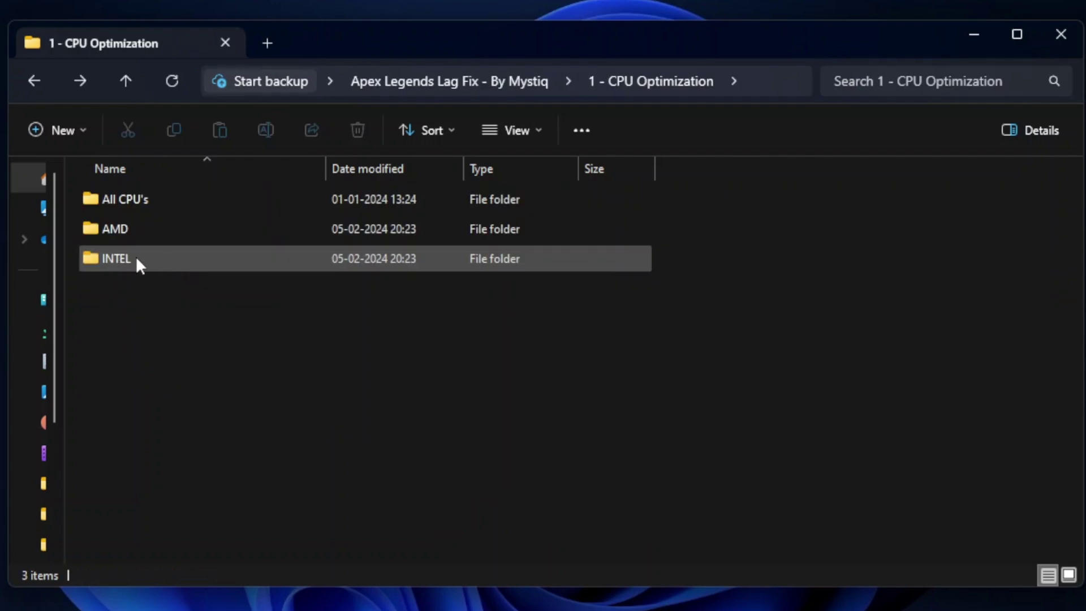
{"action": "double_click", "coordinate": [146, 263]}
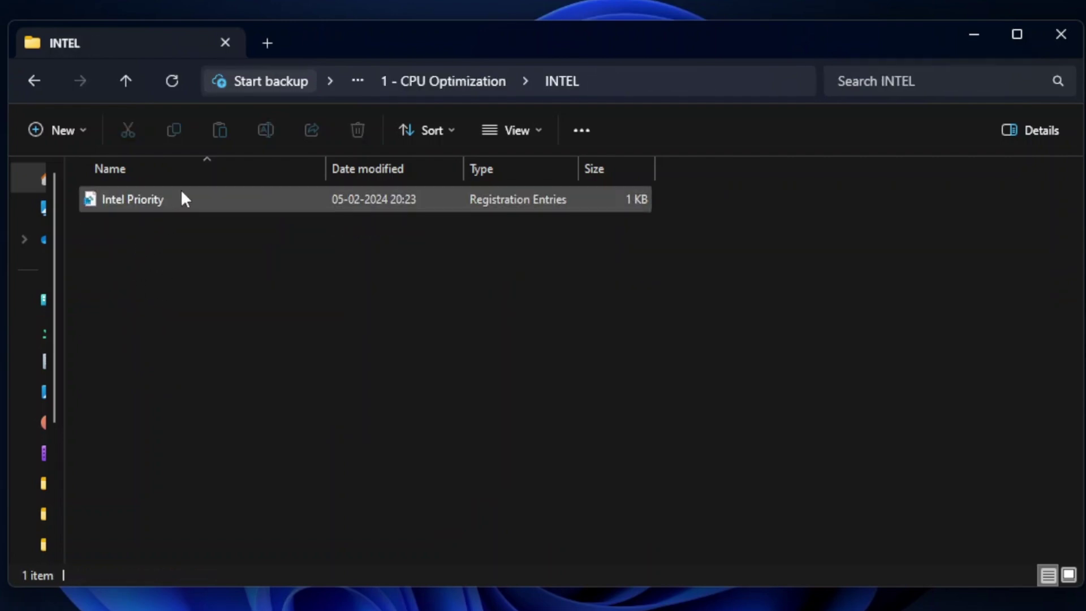
{"action": "key", "text": "alt+Left"}
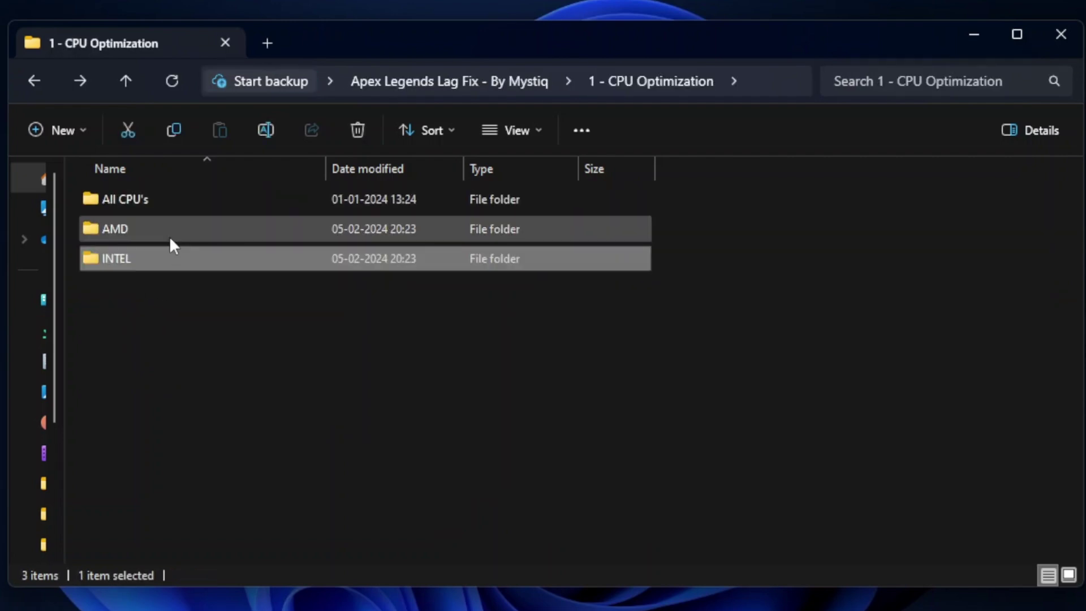
{"action": "double_click", "coordinate": [169, 231]}
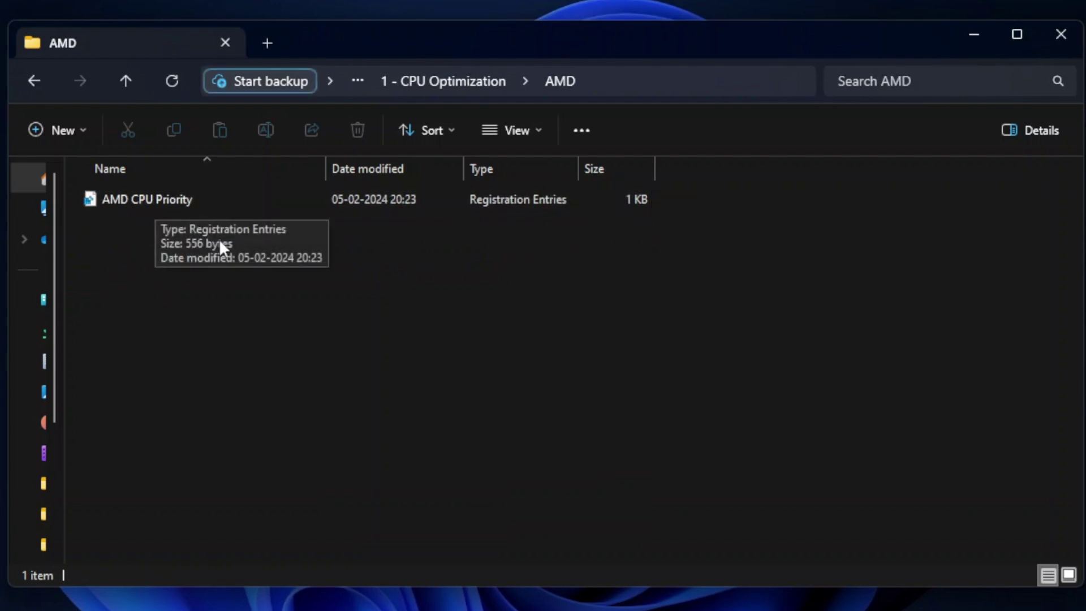
{"action": "key", "text": "alt+Left"}
{"action": "key", "text": "alt+Left"}
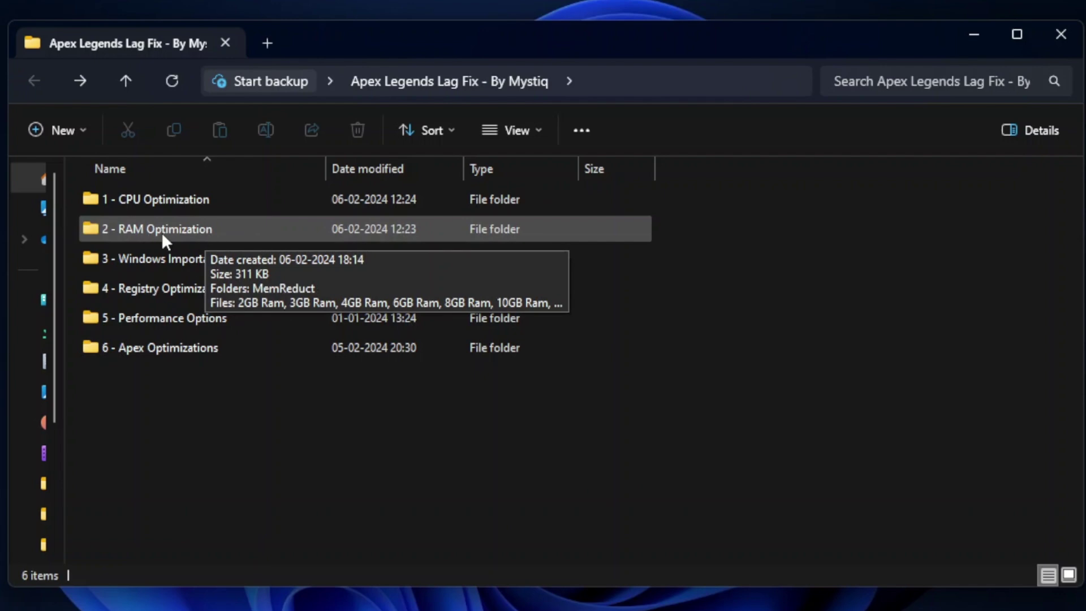
- Launch the memreduct-3.4 installer from 2 - RAM Optimization > MemReduct and accept its license
{"action": "double_click", "coordinate": [161, 231]}
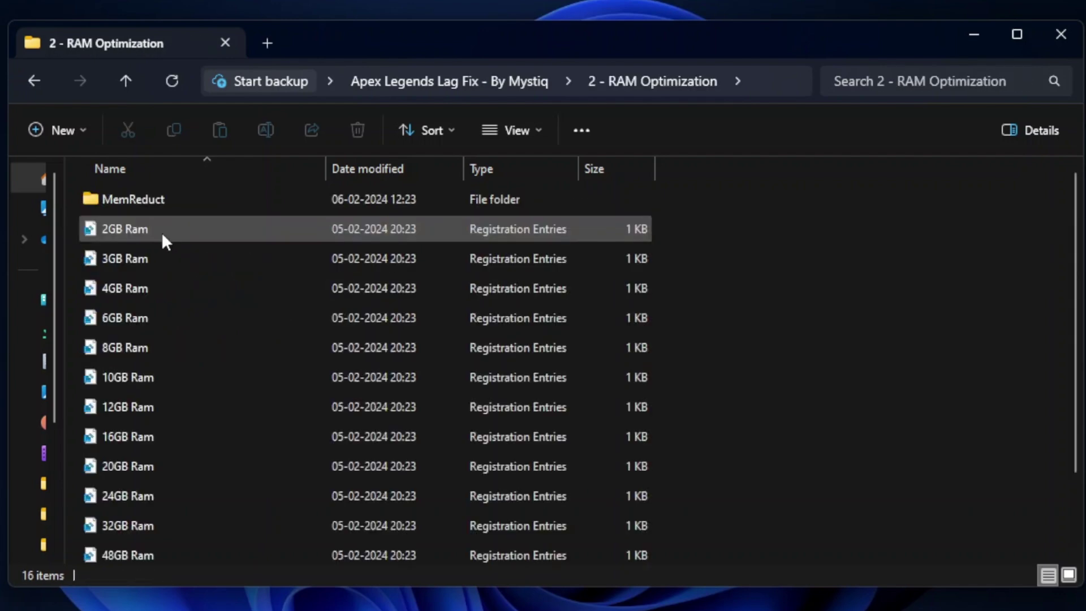
{"action": "double_click", "coordinate": [146, 203]}
{"action": "double_click", "coordinate": [148, 201]}
{"action": "left_click", "coordinate": [472, 392]}
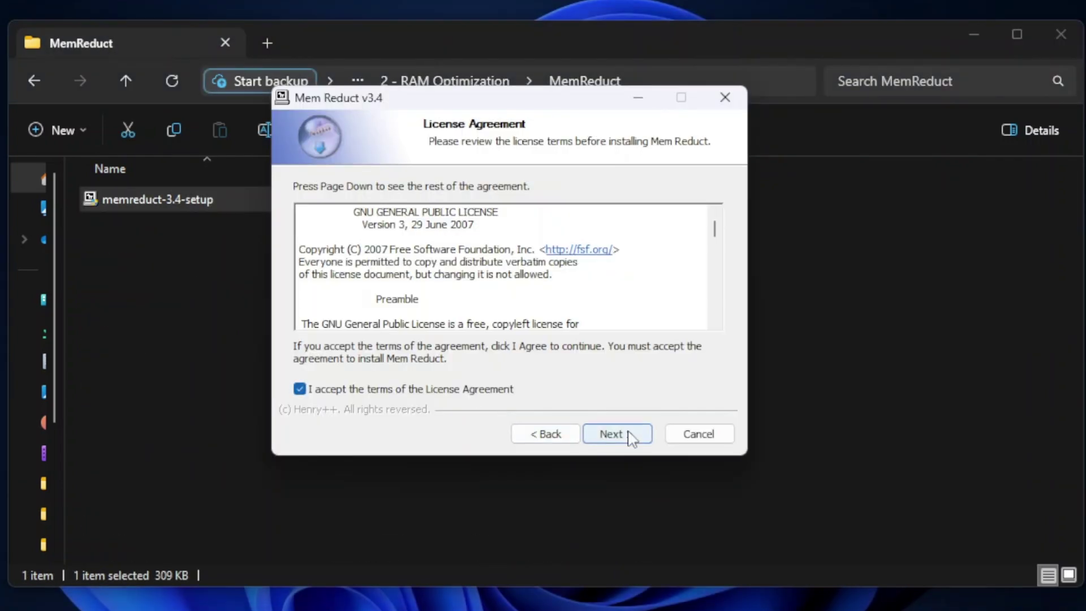
{"action": "left_click", "coordinate": [629, 437]}
- Install the available Mem Reduct update and finish setup with Mem Reduct running
{"action": "left_click", "coordinate": [628, 436]}
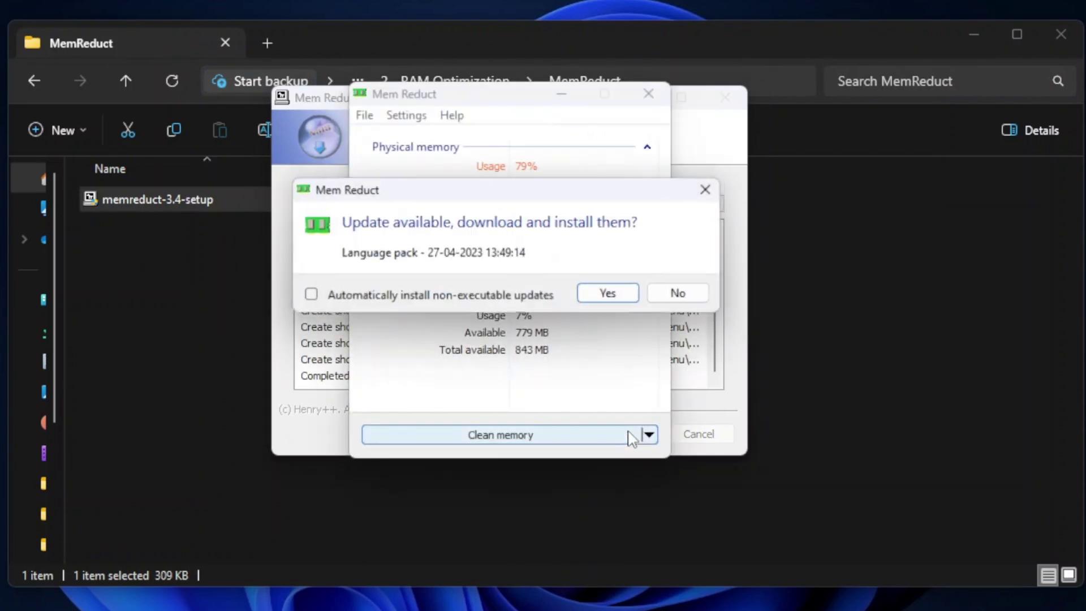
{"action": "left_click", "coordinate": [606, 291]}
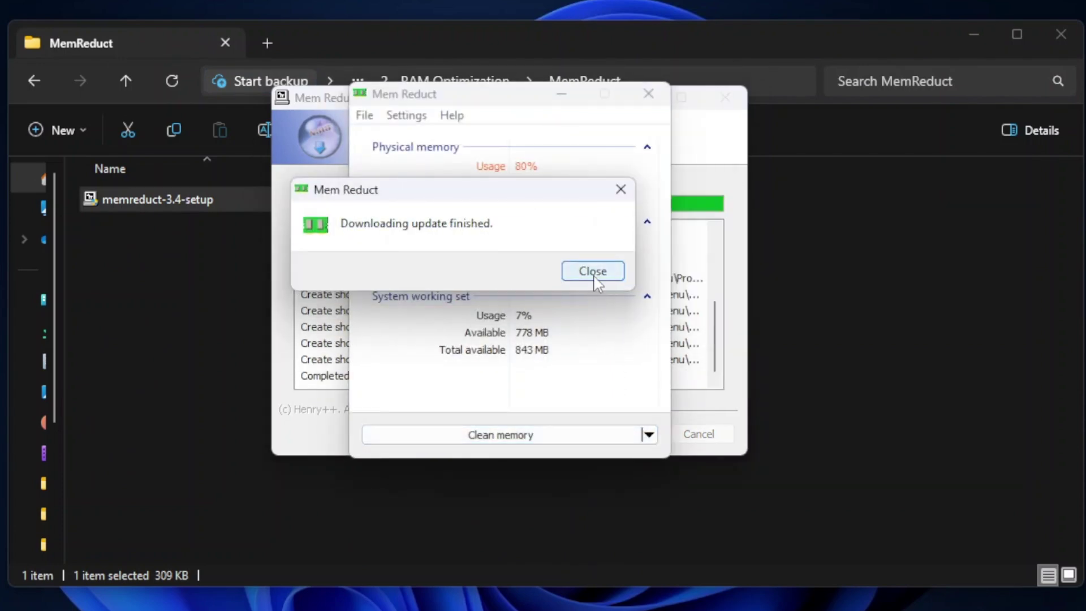
{"action": "left_click", "coordinate": [593, 272]}
{"action": "left_click", "coordinate": [737, 274]}
{"action": "left_click", "coordinate": [617, 434]}
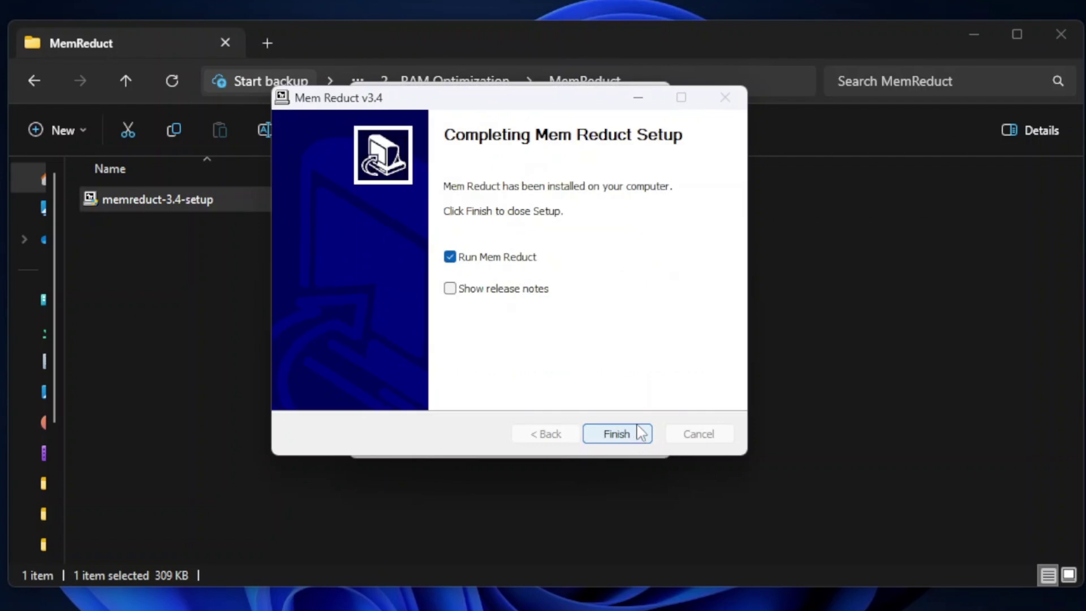
{"action": "left_click", "coordinate": [617, 439]}
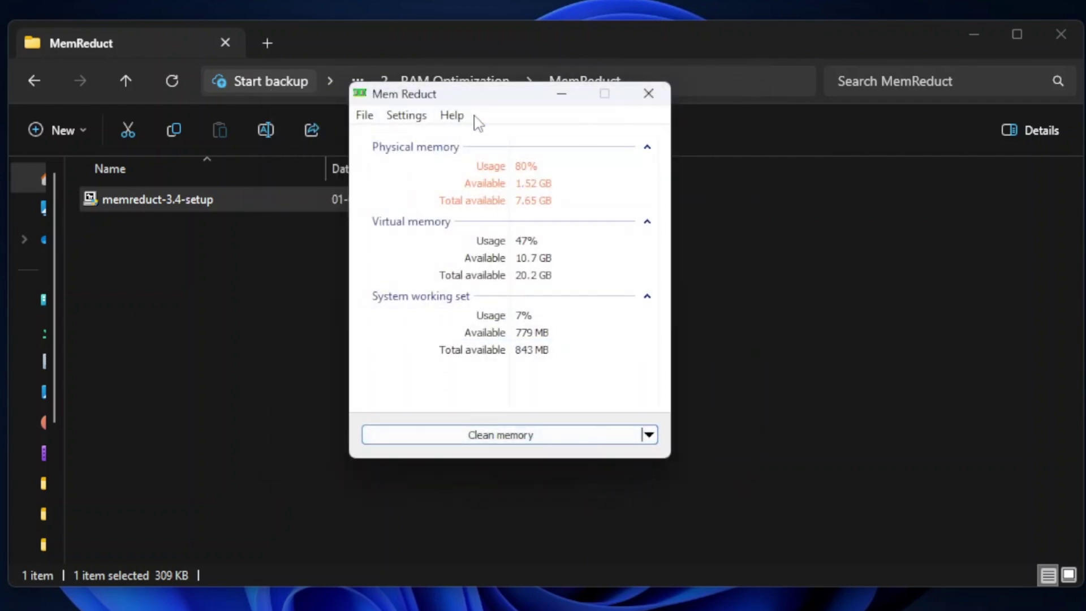
- Clean system memory in Mem Reduct, dropping physical usage from 80% to 52%
{"action": "left_click_drag", "start_coordinate": [489, 99], "coordinate": [511, 129]}
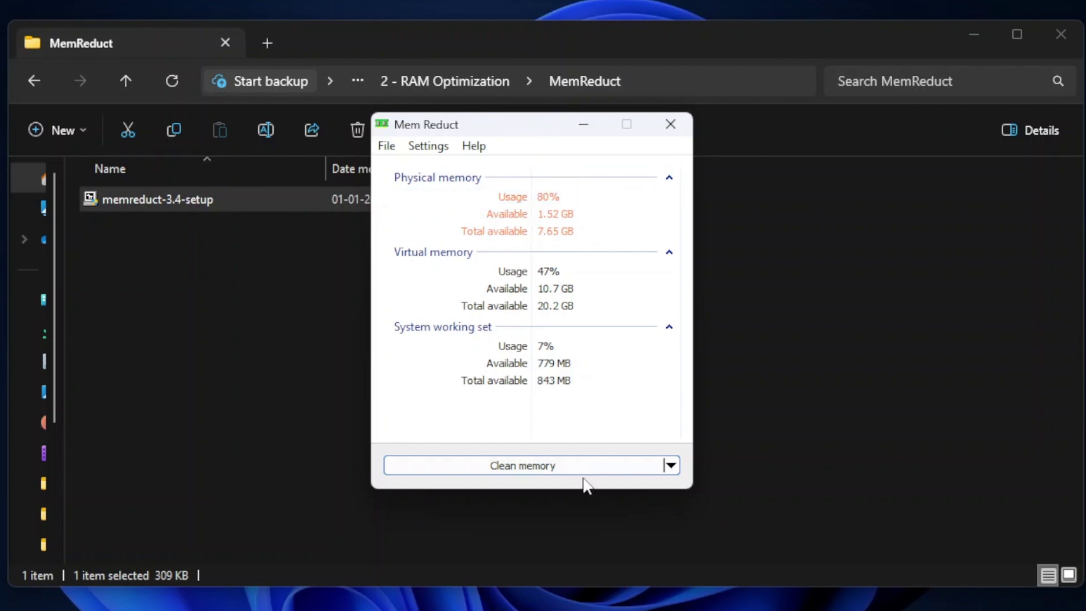
{"action": "left_click", "coordinate": [528, 467]}
{"action": "left_click", "coordinate": [592, 338]}
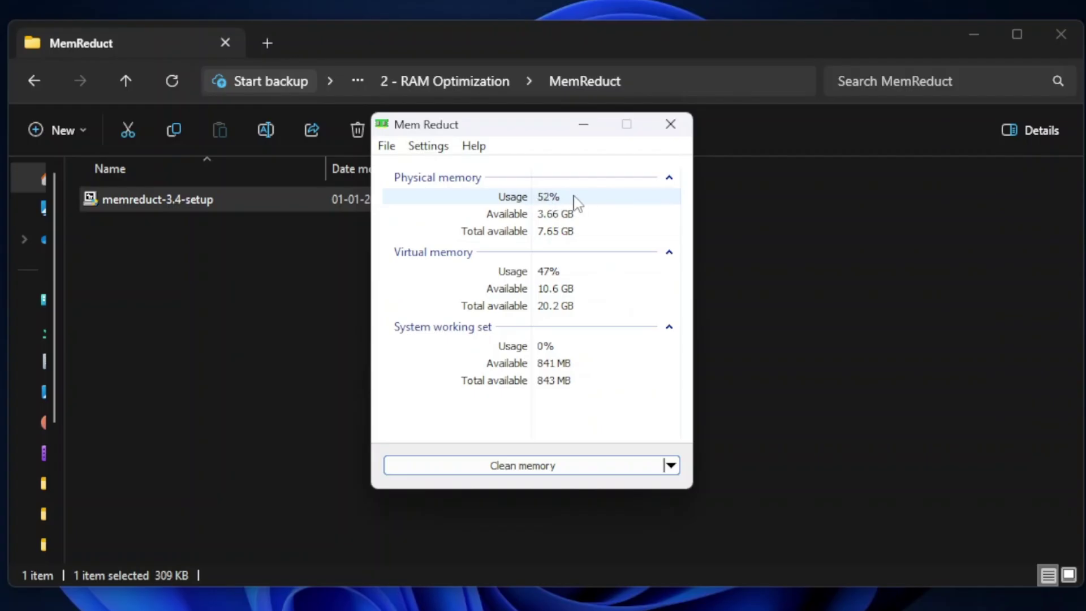
- Close Mem Reduct and go back up to the 2 - RAM Optimization folder
{"action": "left_click", "coordinate": [672, 128]}
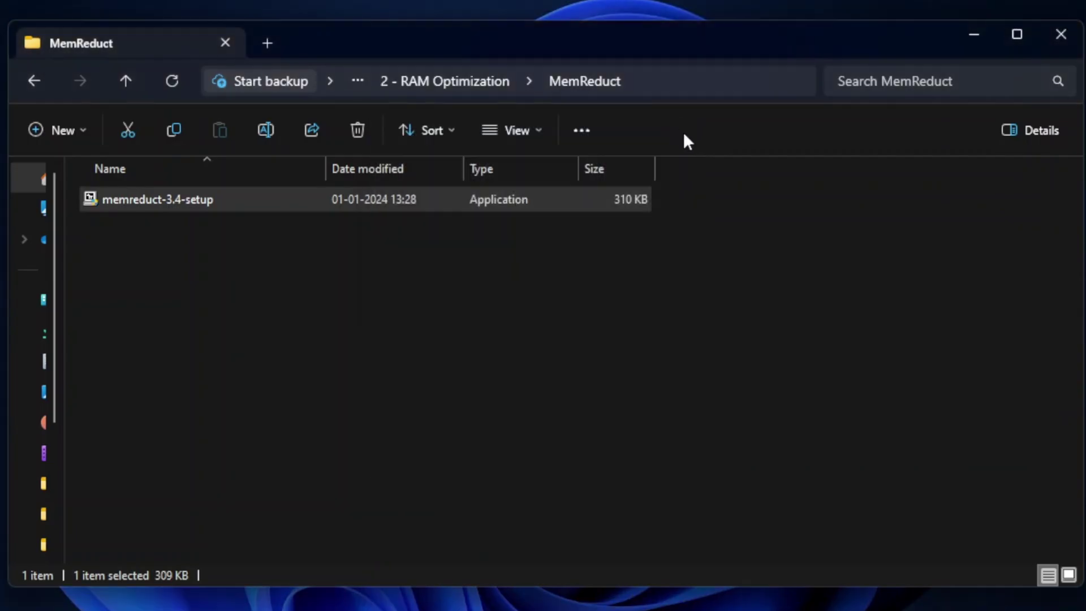
{"action": "left_click_drag", "start_coordinate": [579, 308], "coordinate": [617, 386]}
{"action": "key", "text": "alt+Up"}
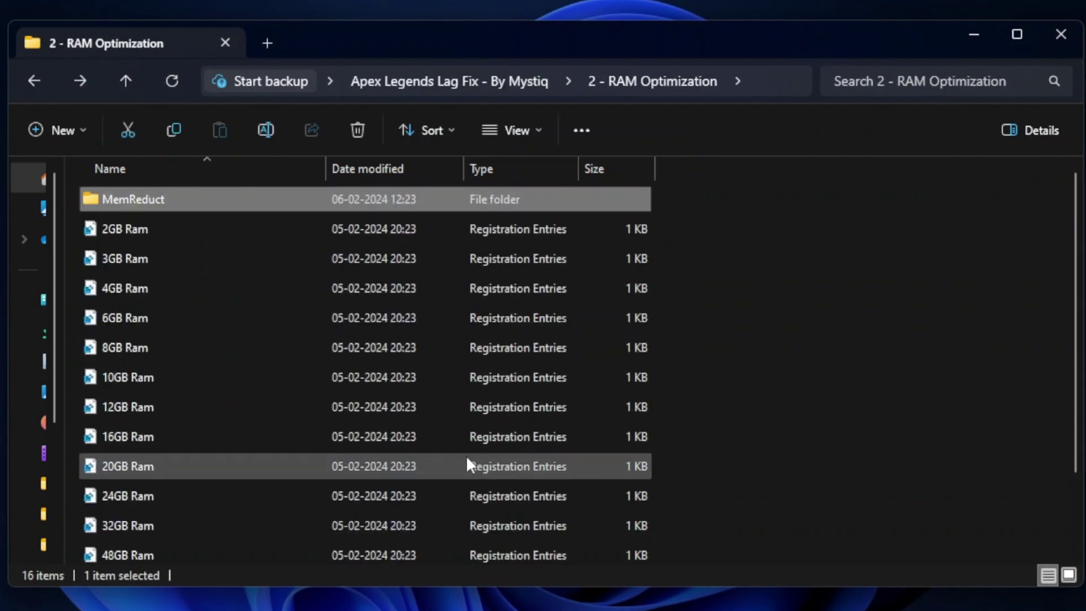
{"action": "scroll", "coordinate": [284, 450], "scroll_direction": "down", "scroll_amount": 1}
{"action": "scroll", "coordinate": [285, 458], "scroll_direction": "up", "scroll_amount": 1}
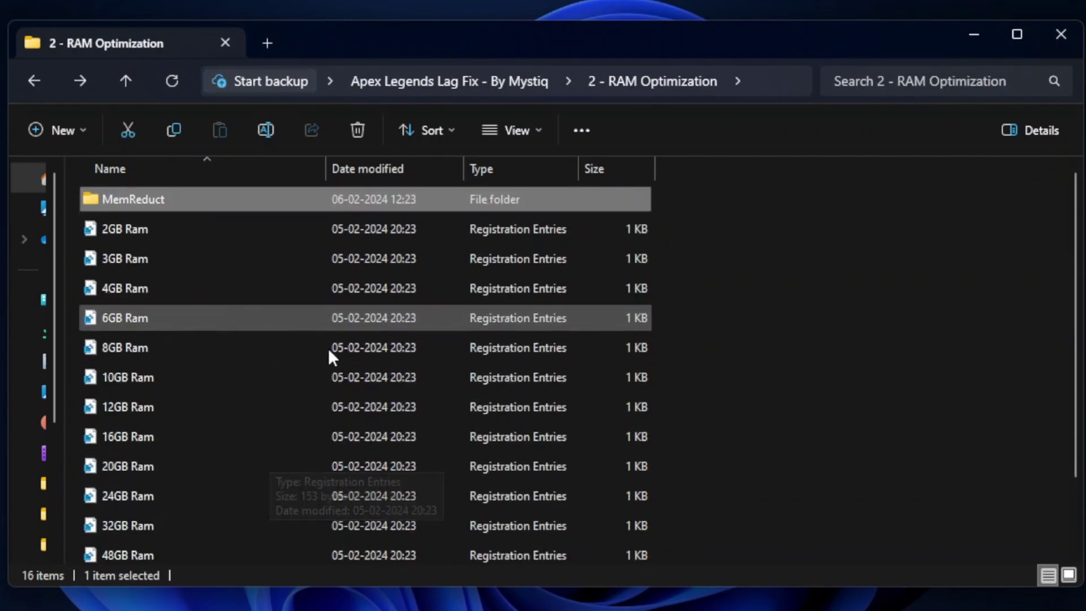
{"action": "scroll", "coordinate": [331, 356], "scroll_direction": "down", "scroll_amount": 1}
{"action": "scroll", "coordinate": [399, 441], "scroll_direction": "up", "scroll_amount": 1}
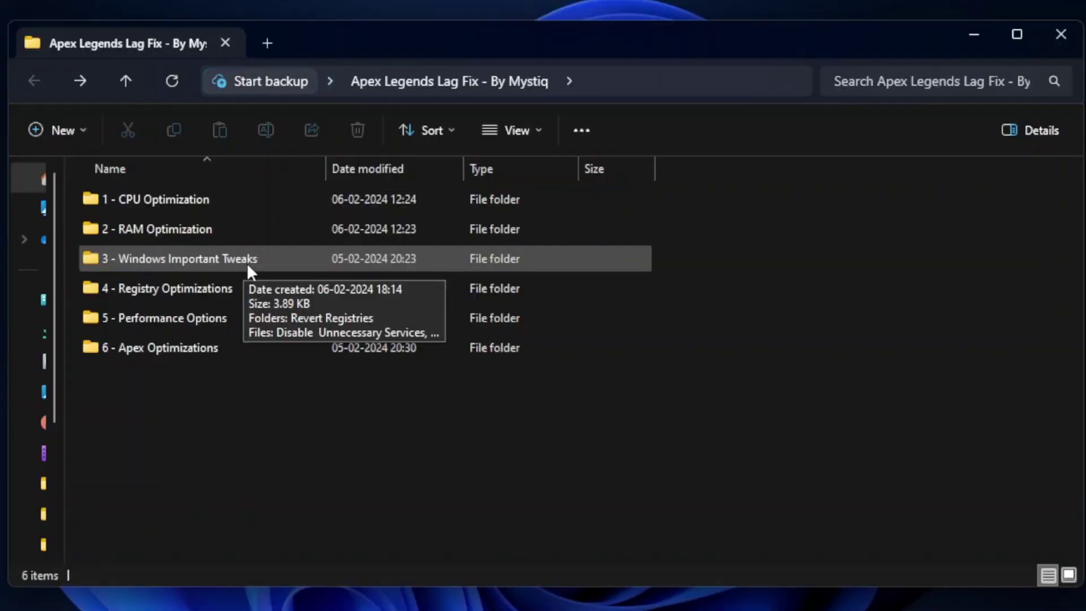
- Browse 3 - Windows Important Tweaks and its Revert Registries folder, then return to the top level
{"action": "double_click", "coordinate": [195, 260]}
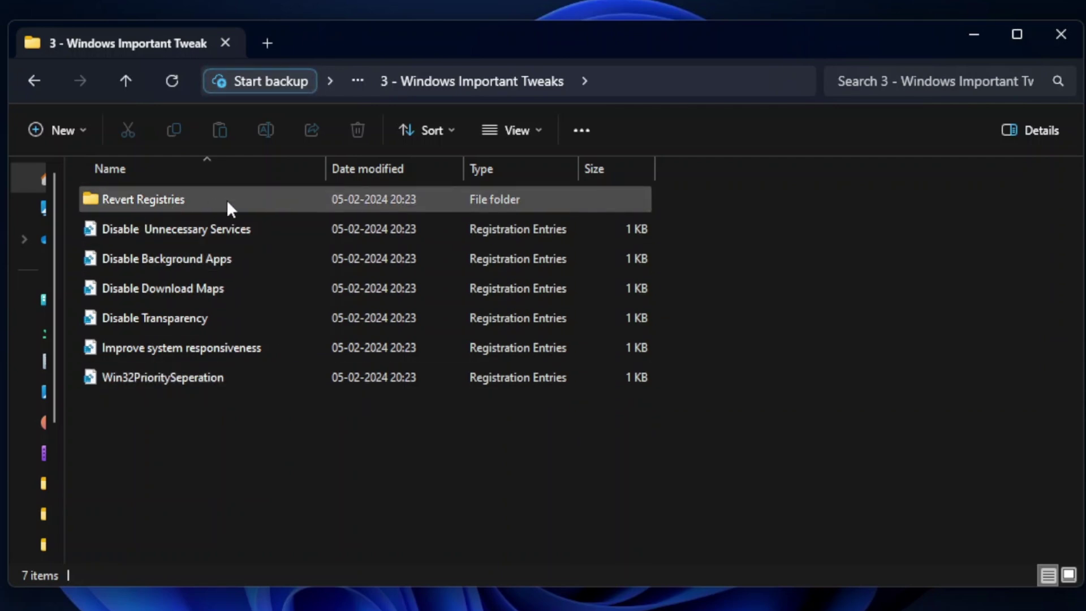
{"action": "double_click", "coordinate": [195, 204]}
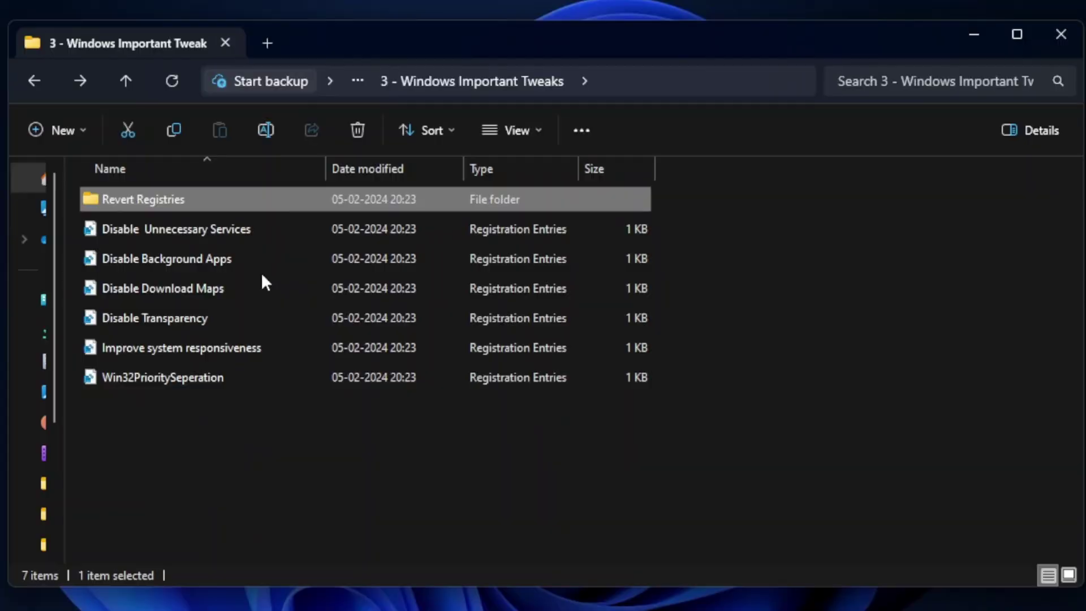
{"action": "key", "text": "alt+Left"}
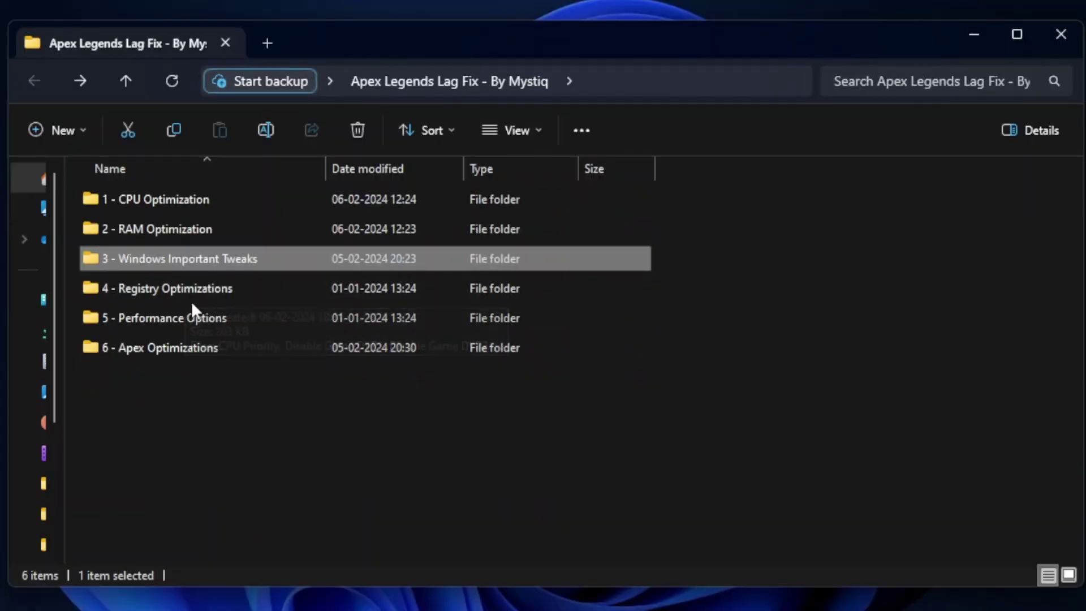
- Review the registry tweak files in 4 - Registry Optimizations and return to the top-level folder
{"action": "double_click", "coordinate": [195, 293]}
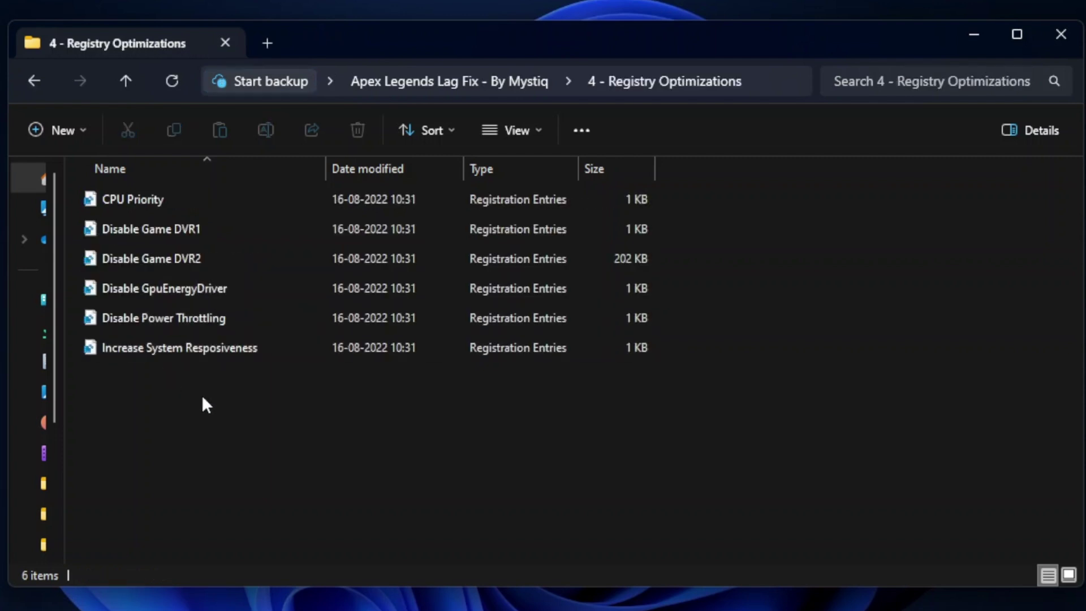
{"action": "left_click_drag", "start_coordinate": [201, 405], "coordinate": [186, 260]}
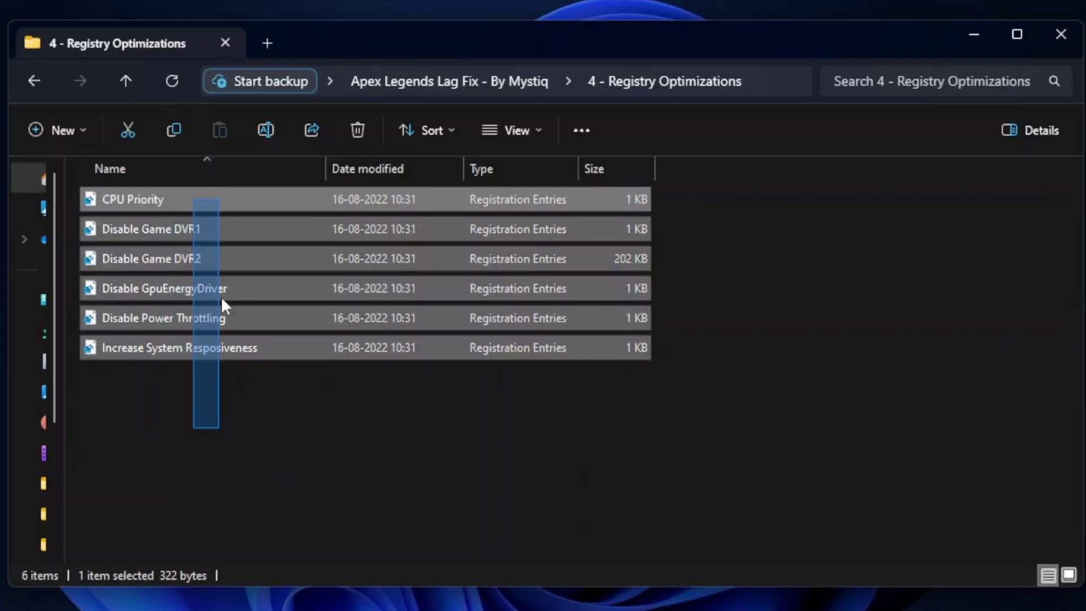
{"action": "left_click_drag", "start_coordinate": [221, 299], "coordinate": [250, 436]}
{"action": "key", "text": "alt+Left"}
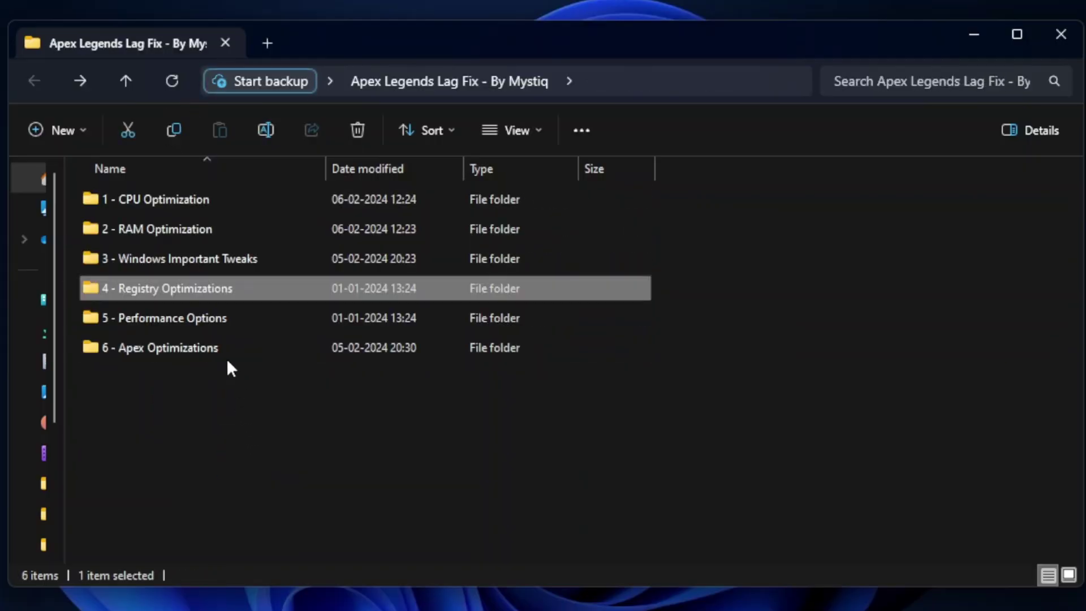
- View the Performance Options settings from 5 - Performance Options, close them and go back up
{"action": "double_click", "coordinate": [244, 321]}
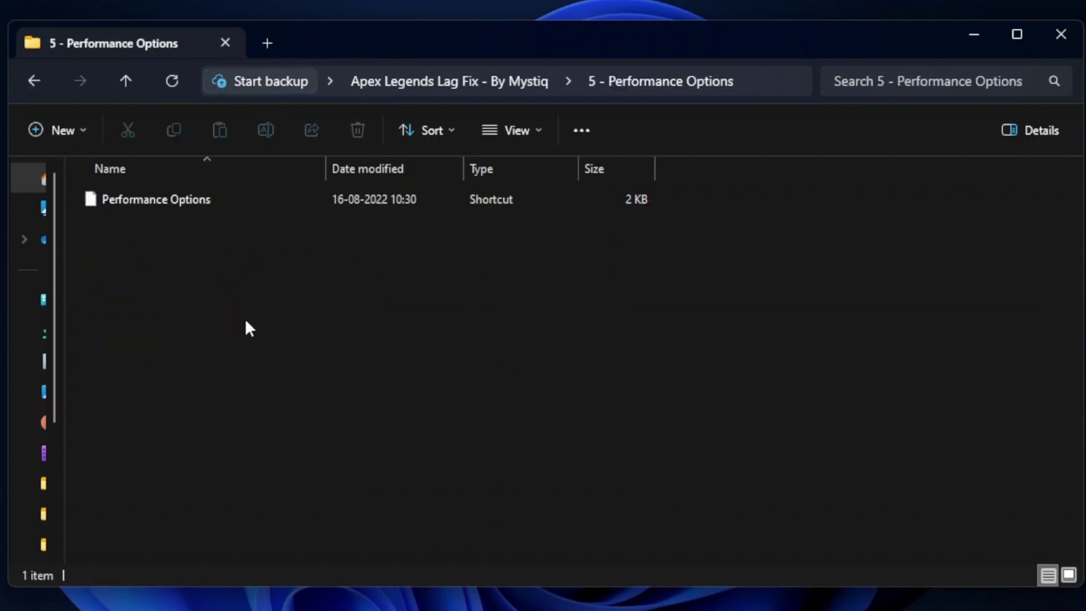
{"action": "double_click", "coordinate": [223, 208]}
{"action": "left_click_drag", "start_coordinate": [111, 24], "coordinate": [430, 33]}
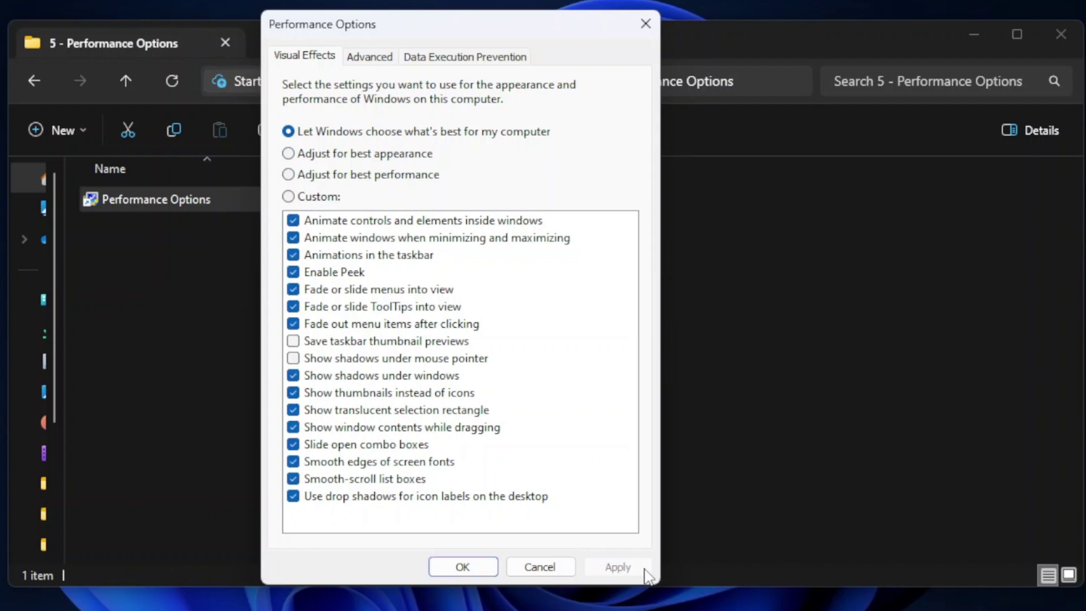
{"action": "left_click", "coordinate": [463, 566]}
{"action": "left_click_drag", "start_coordinate": [336, 440], "coordinate": [375, 468]}
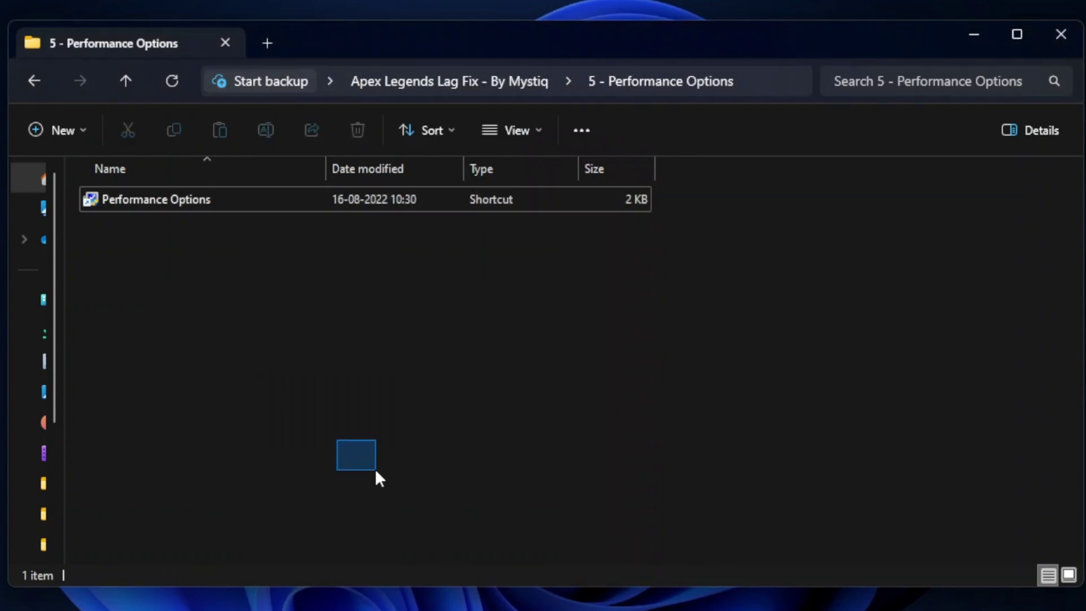
{"action": "key", "text": "alt+Up"}
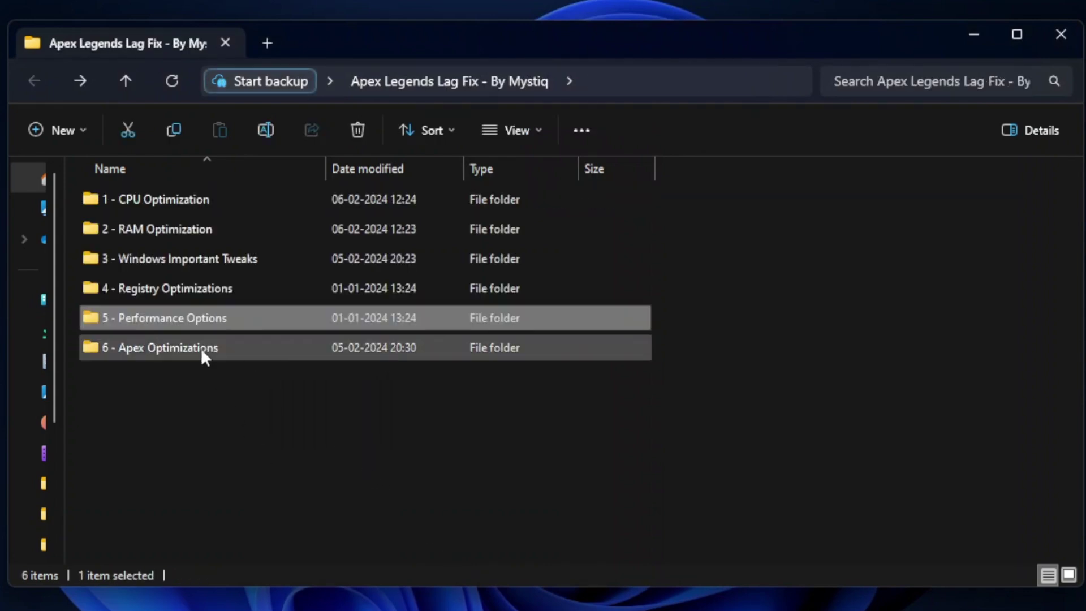
- Browse 6 - Apex Optimizations and its Registry priority files, then select the Launch Option file
{"action": "double_click", "coordinate": [236, 347]}
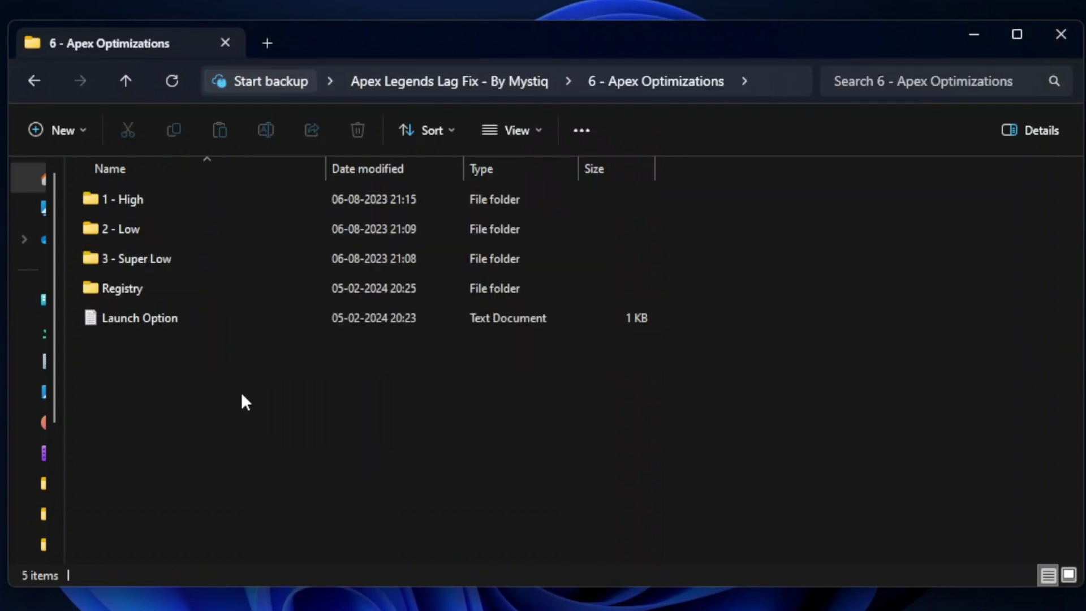
{"action": "double_click", "coordinate": [134, 291]}
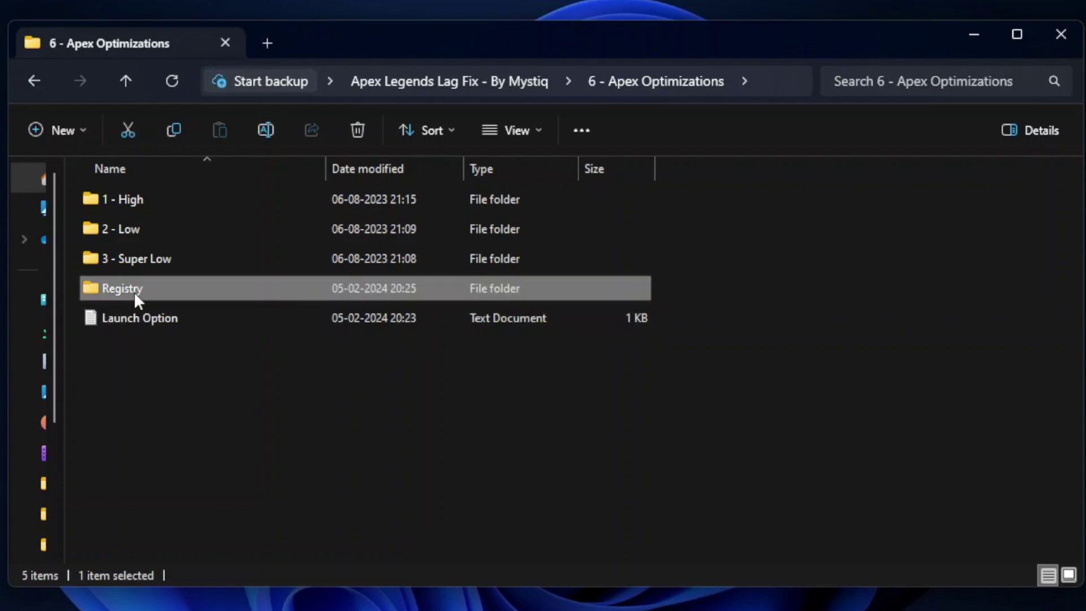
{"action": "mouse_move", "coordinate": [206, 316]}
{"action": "left_mouse_down"}
{"action": "mouse_move", "coordinate": [253, 180]}
{"action": "mouse_move", "coordinate": [252, 306]}
{"action": "mouse_move", "coordinate": [104, 189]}
{"action": "left_mouse_up"}
{"action": "left_click", "coordinate": [227, 322]}
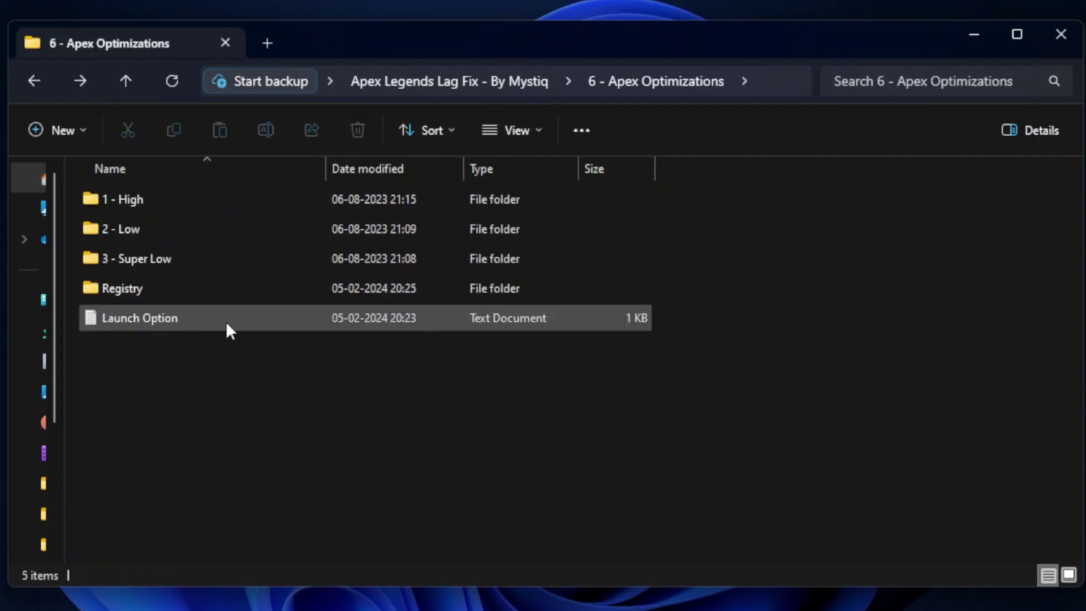
- Copy the Apex launch-option command line from the Launch Option file in Notepad
{"action": "double_click", "coordinate": [185, 322]}
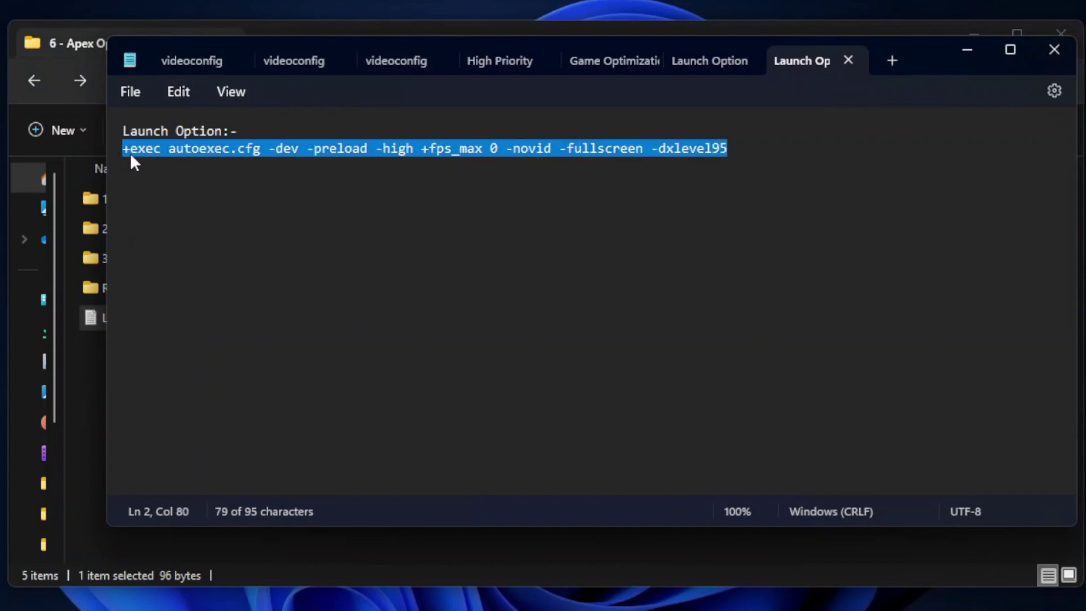
{"action": "right_click", "coordinate": [173, 148]}
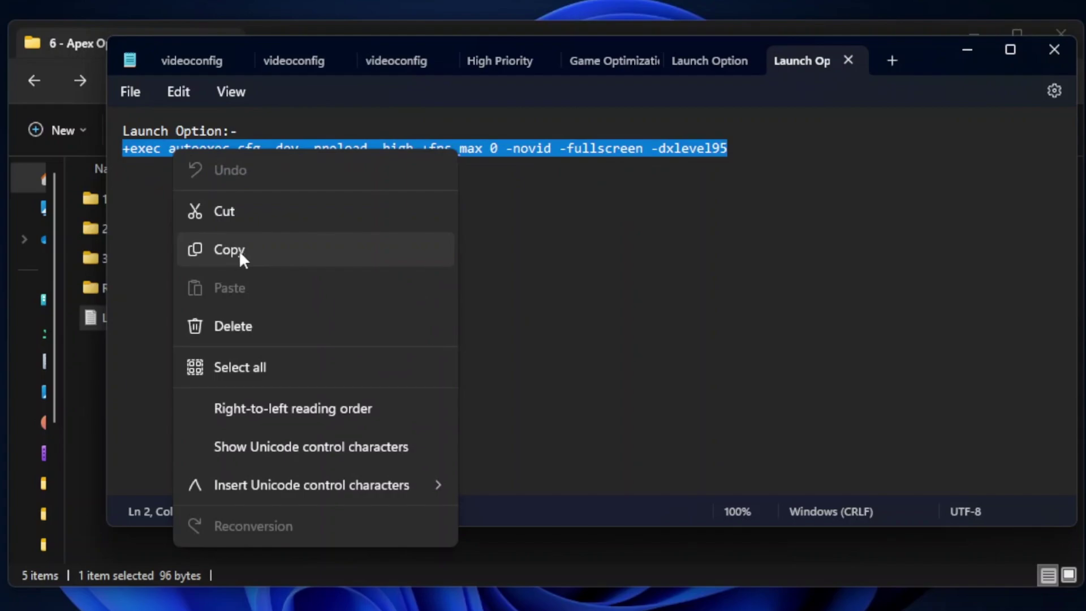
{"action": "left_click", "coordinate": [223, 253]}
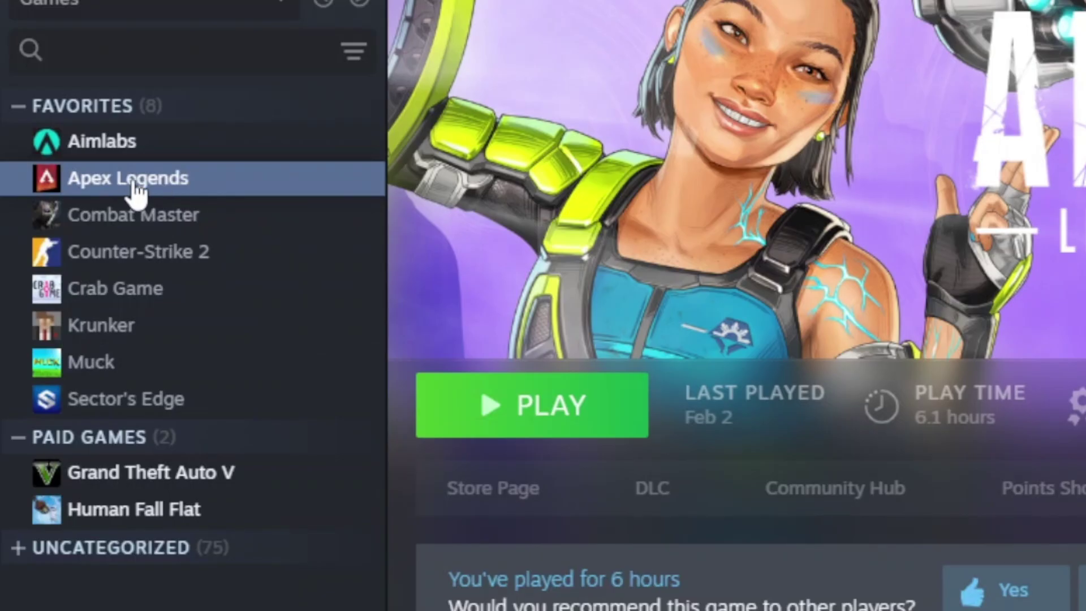
- Enter the copied command line into Apex Legends' Launch Options in its Steam properties
{"action": "right_click", "coordinate": [133, 178]}
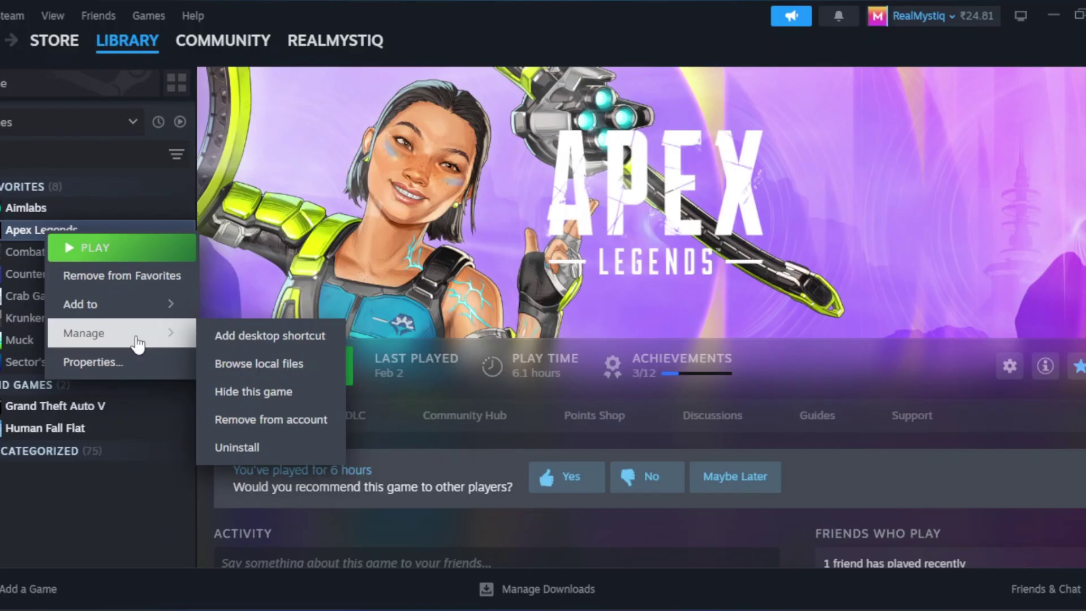
{"action": "left_click", "coordinate": [133, 363]}
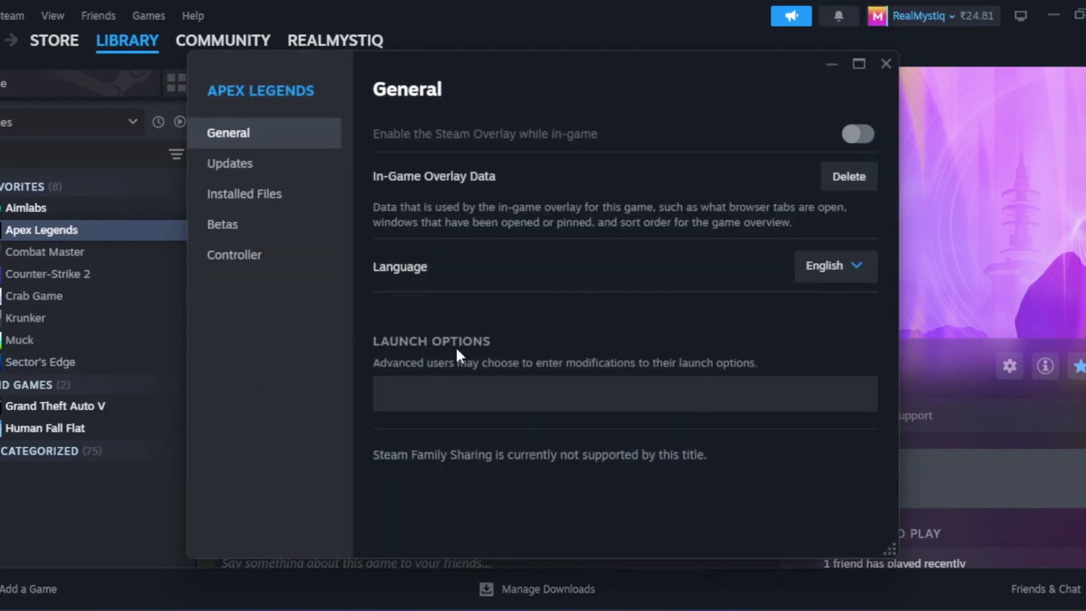
{"action": "left_click", "coordinate": [435, 395]}
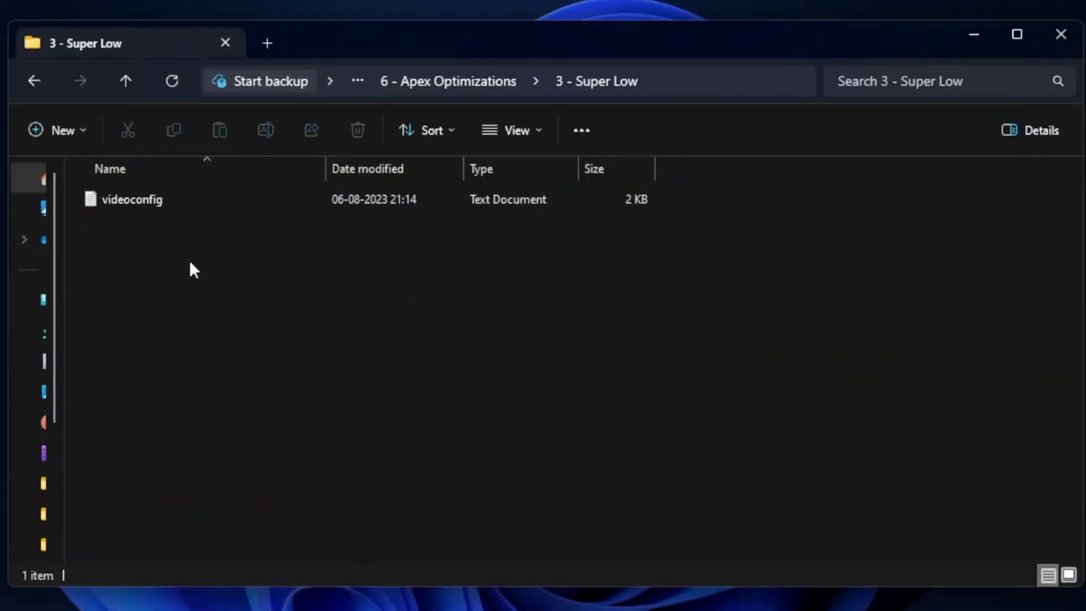
- Copy the videoconfig file from 3 - Super Low and bring up the taskbar search
{"action": "left_click", "coordinate": [161, 201]}
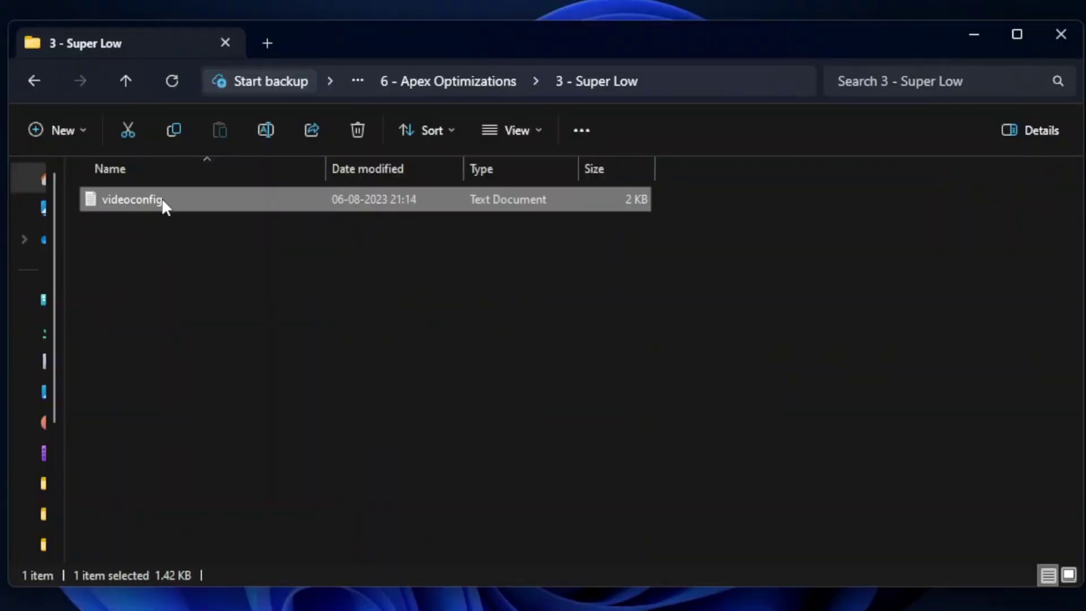
{"action": "right_click", "coordinate": [162, 200]}
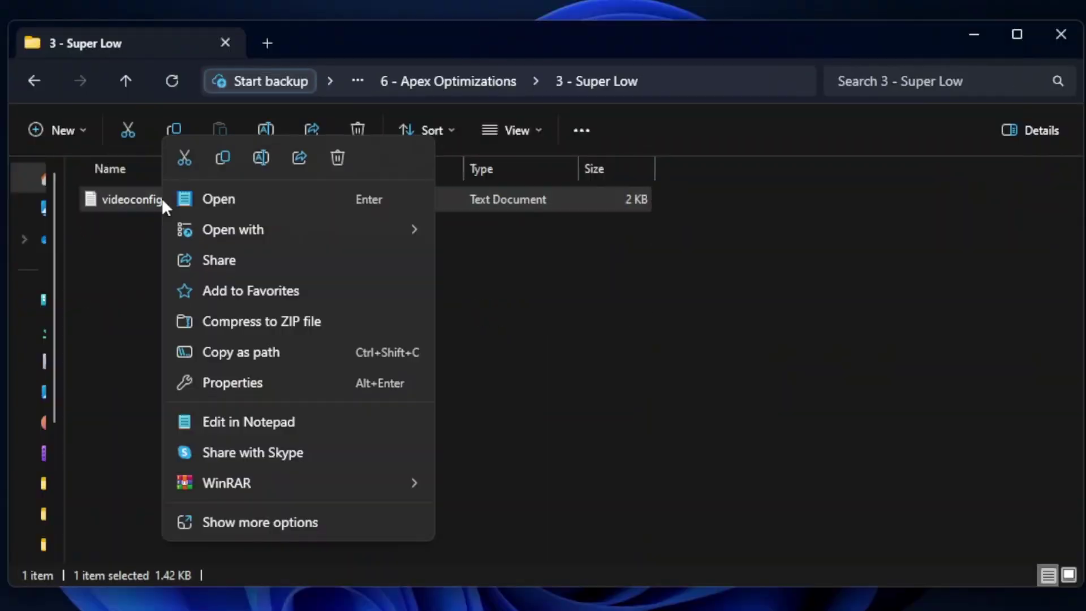
{"action": "left_click", "coordinate": [222, 158]}
{"action": "left_click", "coordinate": [242, 281]}
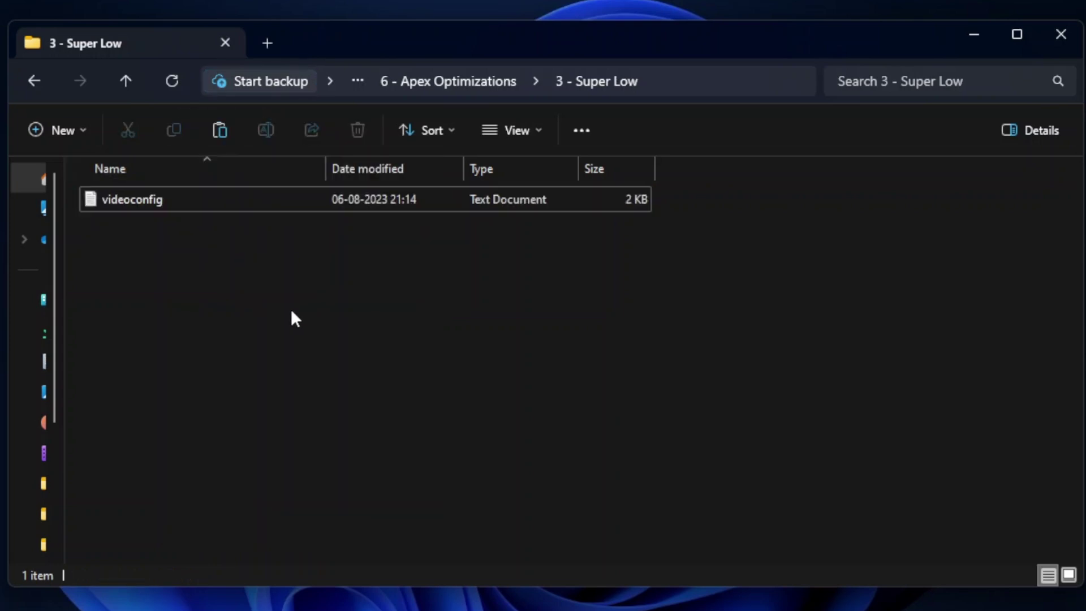
{"action": "left_click", "coordinate": [429, 606]}
{"action": "type", "text": "sa"}
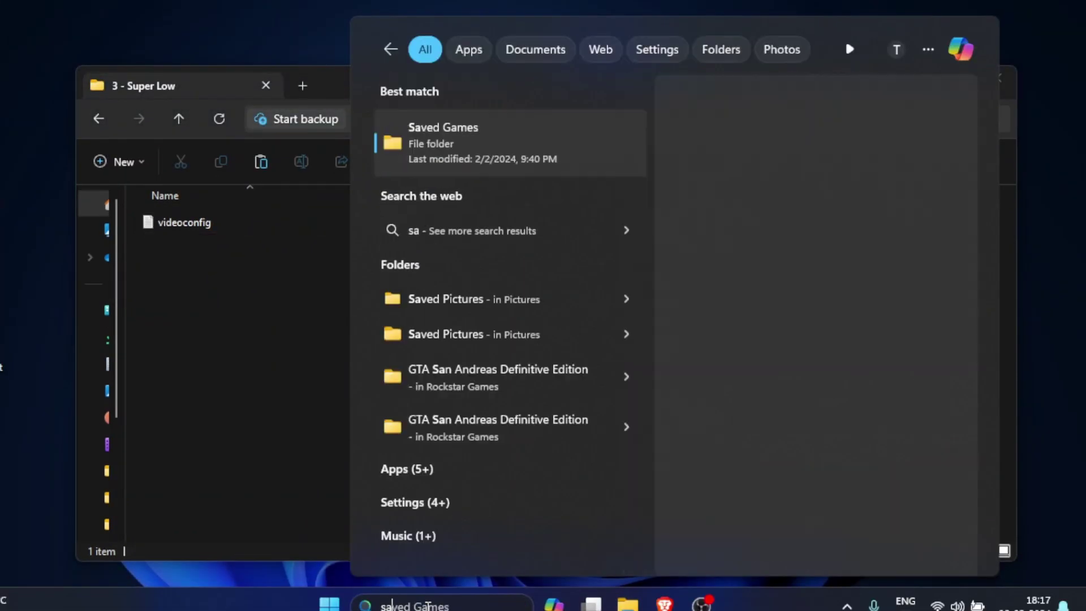
{"action": "type", "text": "ved Games"}
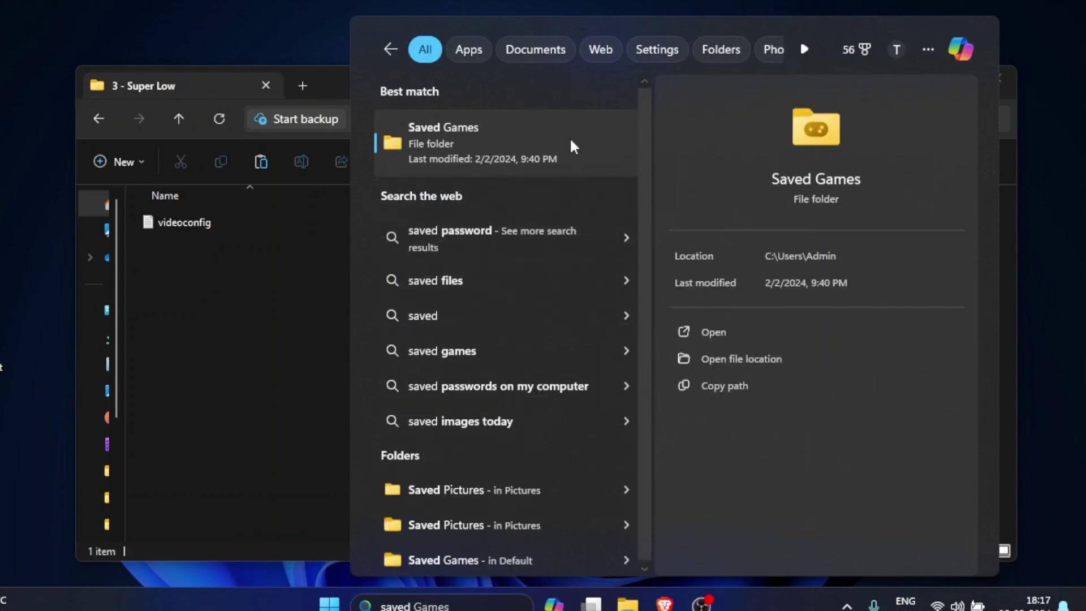
- Open the Saved Games folder from the Windows search results
{"action": "left_click", "coordinate": [781, 333]}
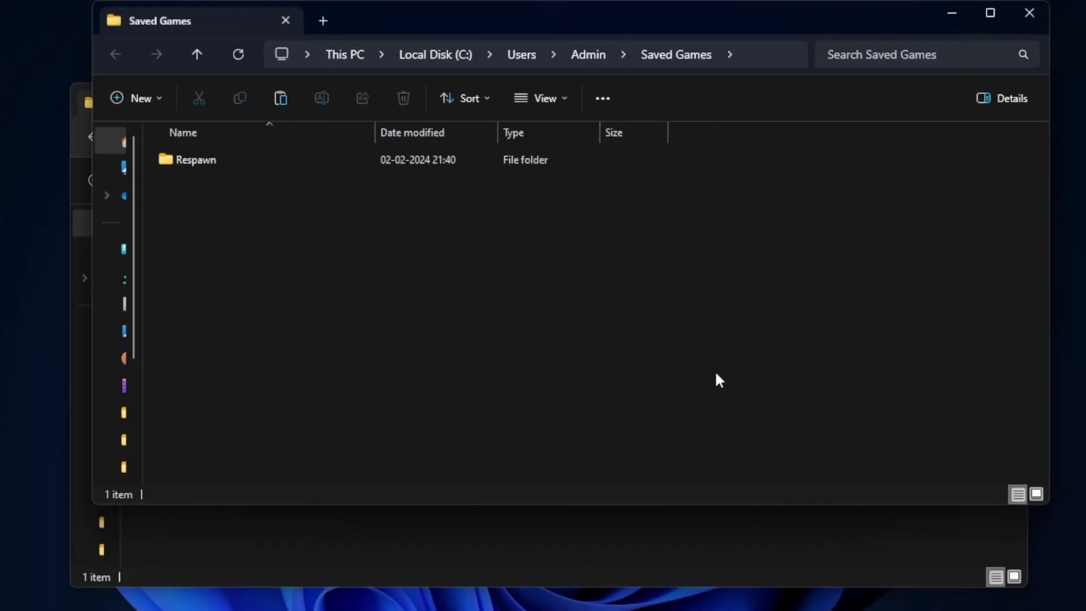
- Navigate into Respawn > Apex > local under Saved Games
{"action": "double_click", "coordinate": [228, 163]}
{"action": "double_click", "coordinate": [229, 162]}
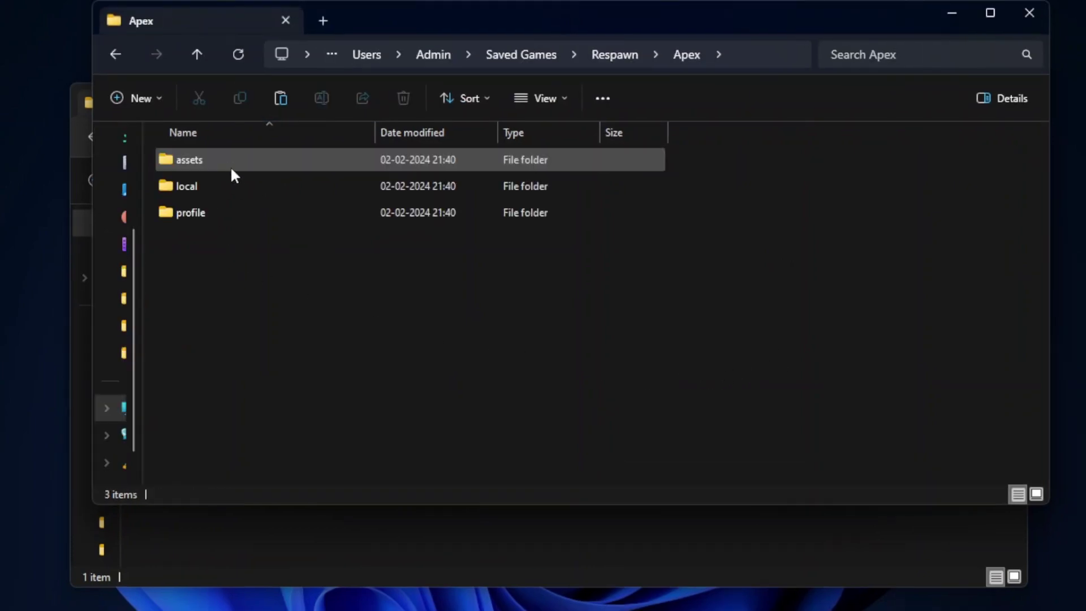
{"action": "double_click", "coordinate": [241, 187]}
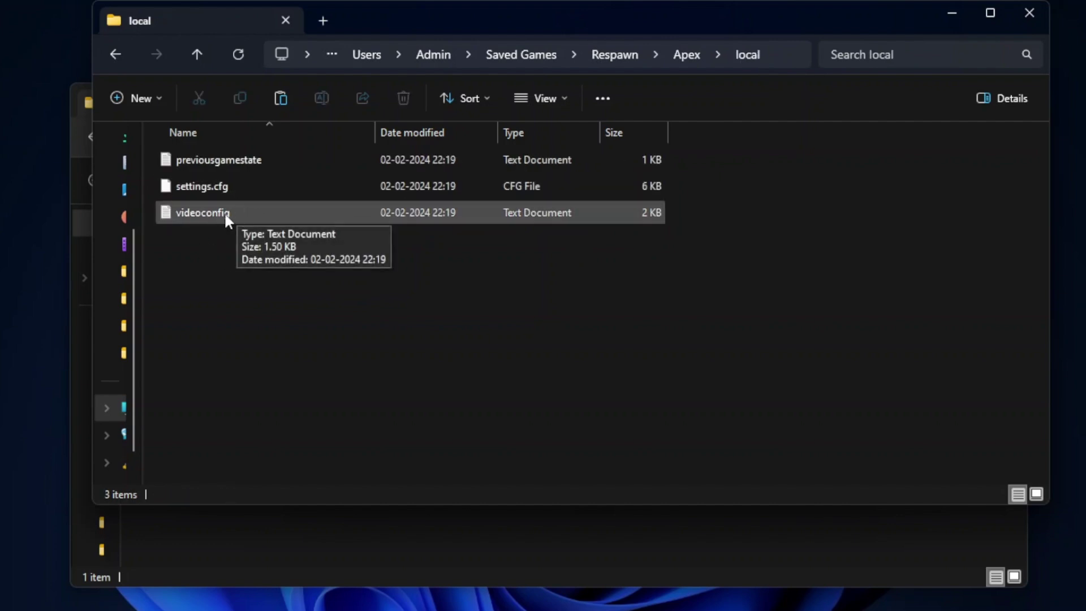
- Move the old videoconfig to the desktop and paste the Super Low videoconfig into local
{"action": "left_click_drag", "start_coordinate": [224, 211], "coordinate": [25, 489]}
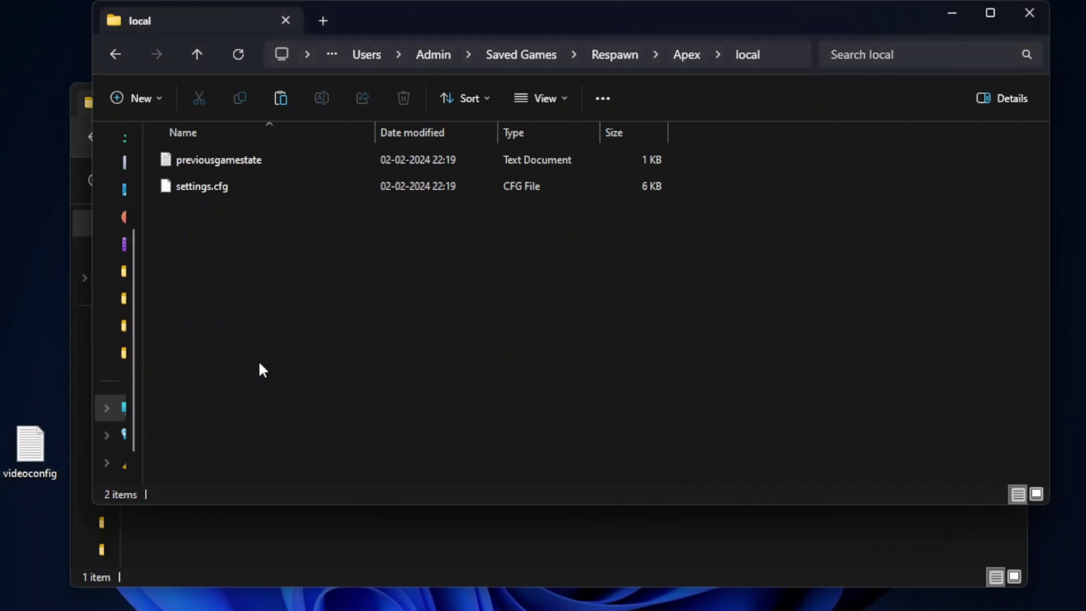
{"action": "right_click", "coordinate": [270, 330]}
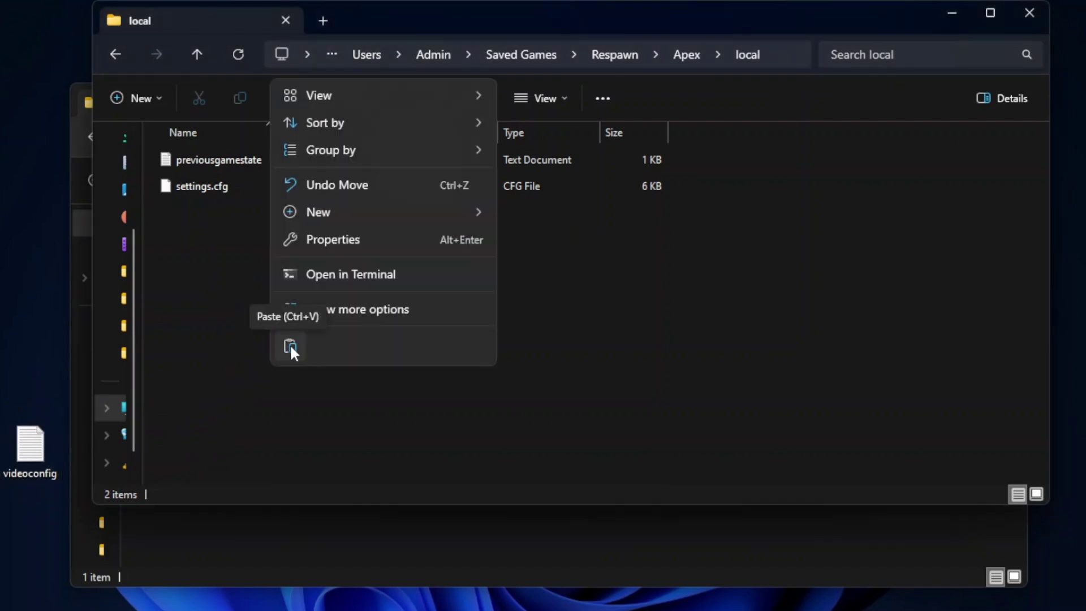
{"action": "left_click", "coordinate": [290, 346]}
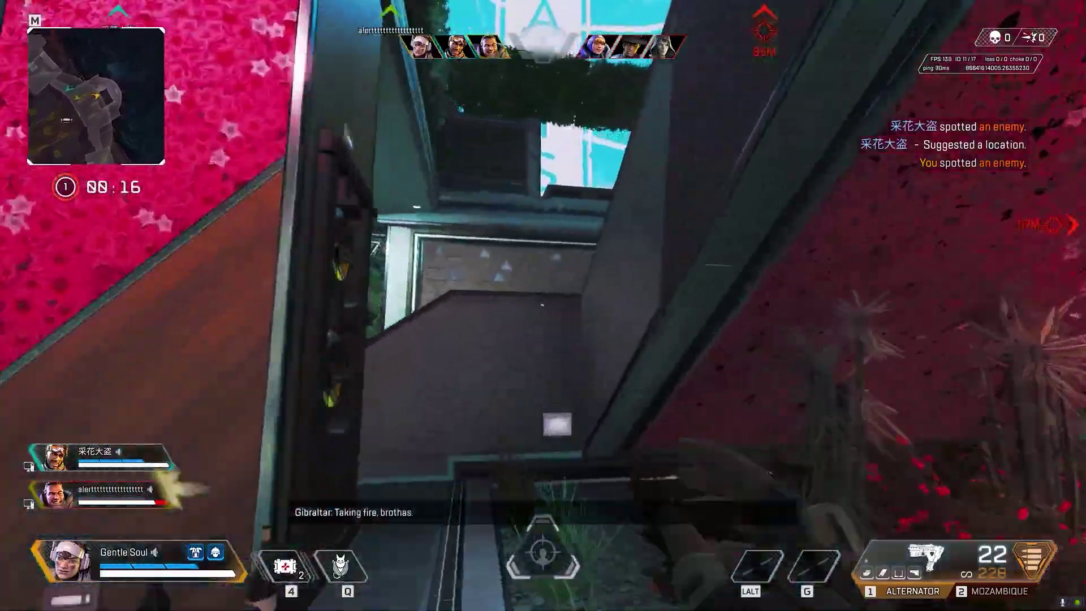
- Run up the stairs onto the plaza, deploy Gibraltar's Dome Shield and reach the downed teammate
{"action": "key", "text": "w"}
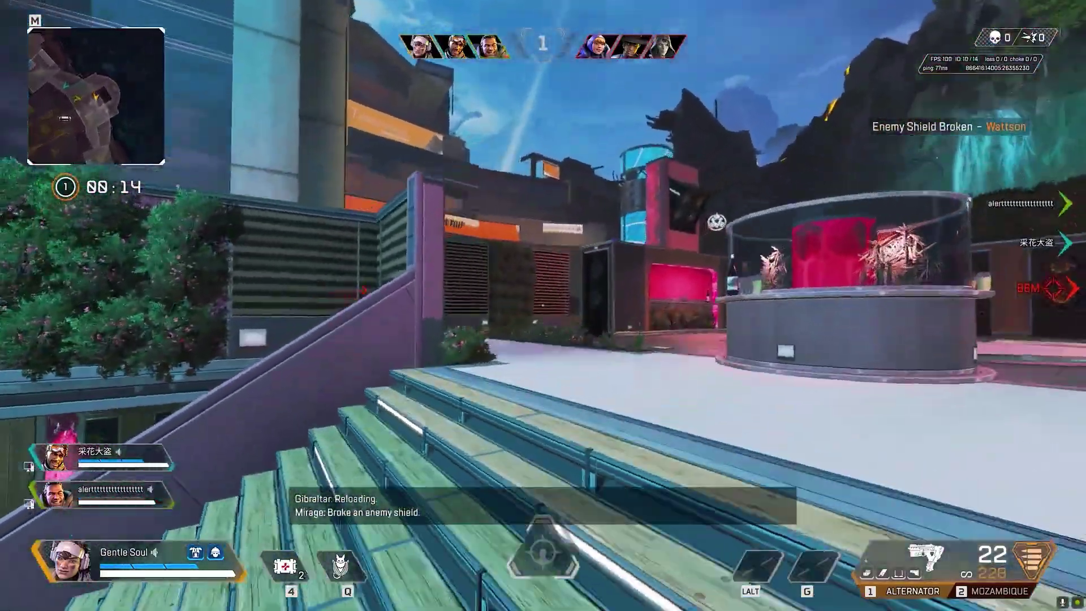
{"action": "key", "text": "w"}
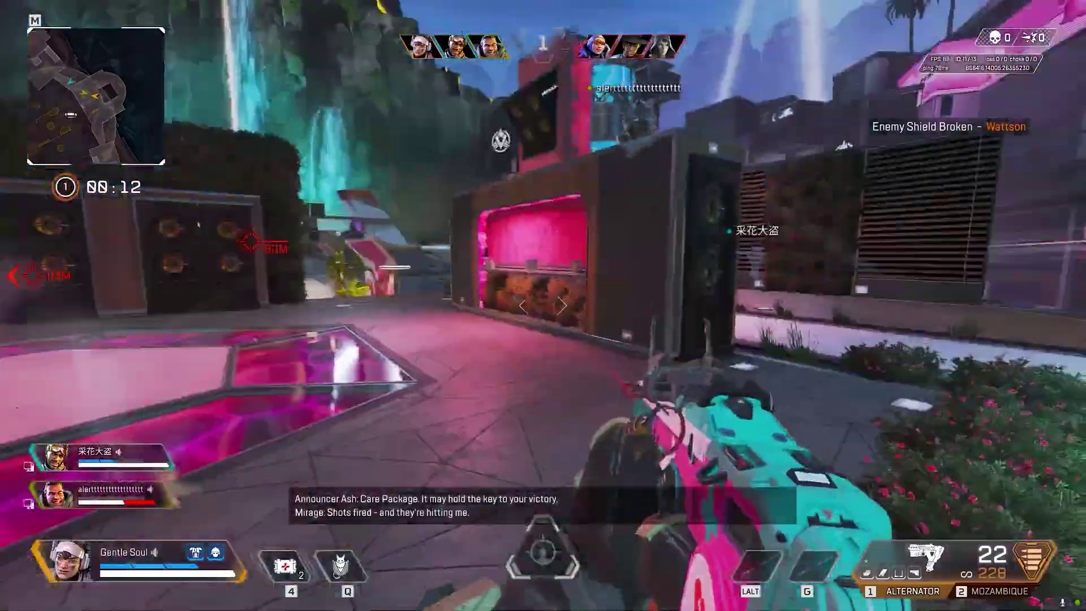
{"action": "key", "text": "q"}
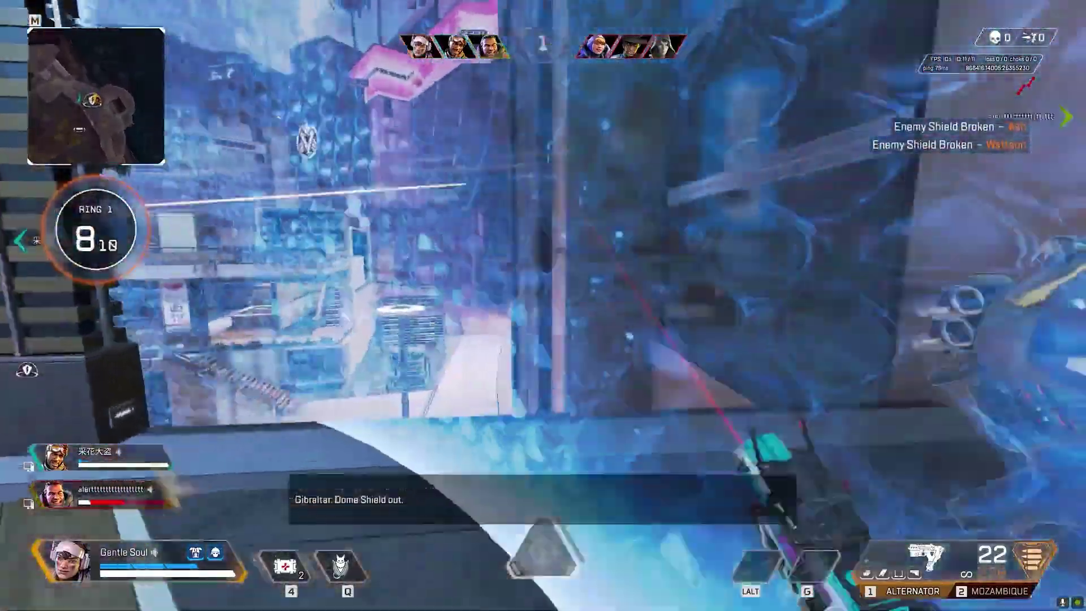
{"action": "key", "text": "w"}
{"action": "key", "text": "w"}
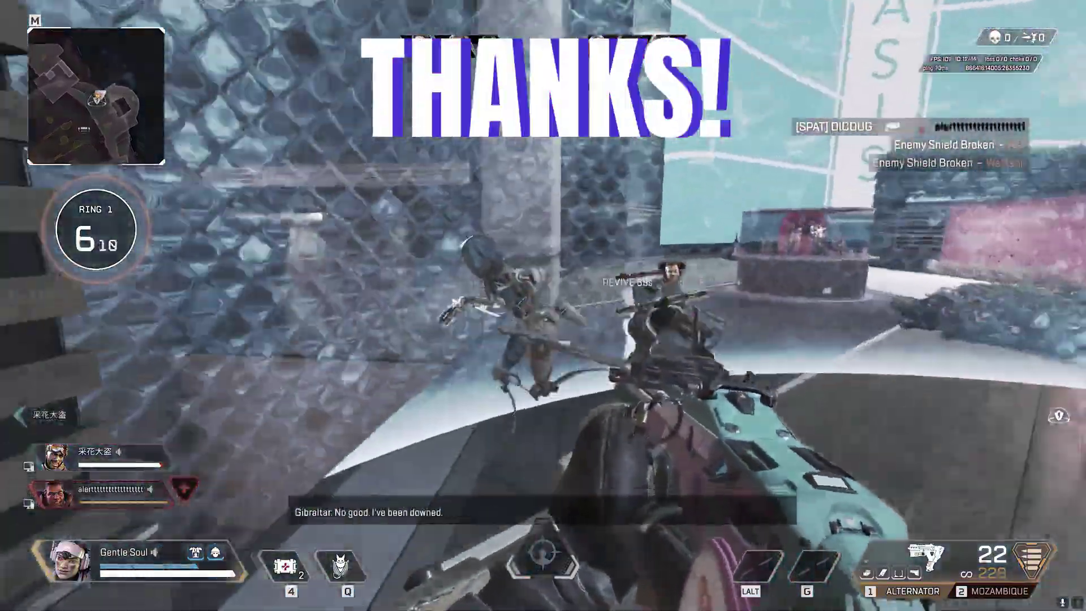